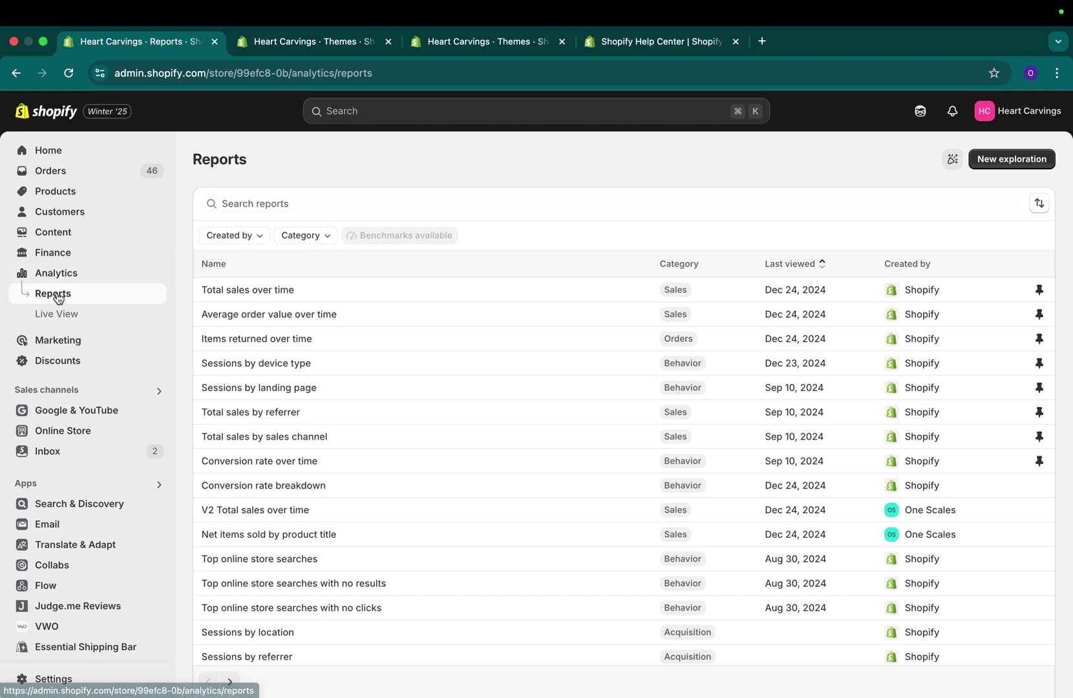
Open the Total sales over time report from the reports list
click(518, 290)
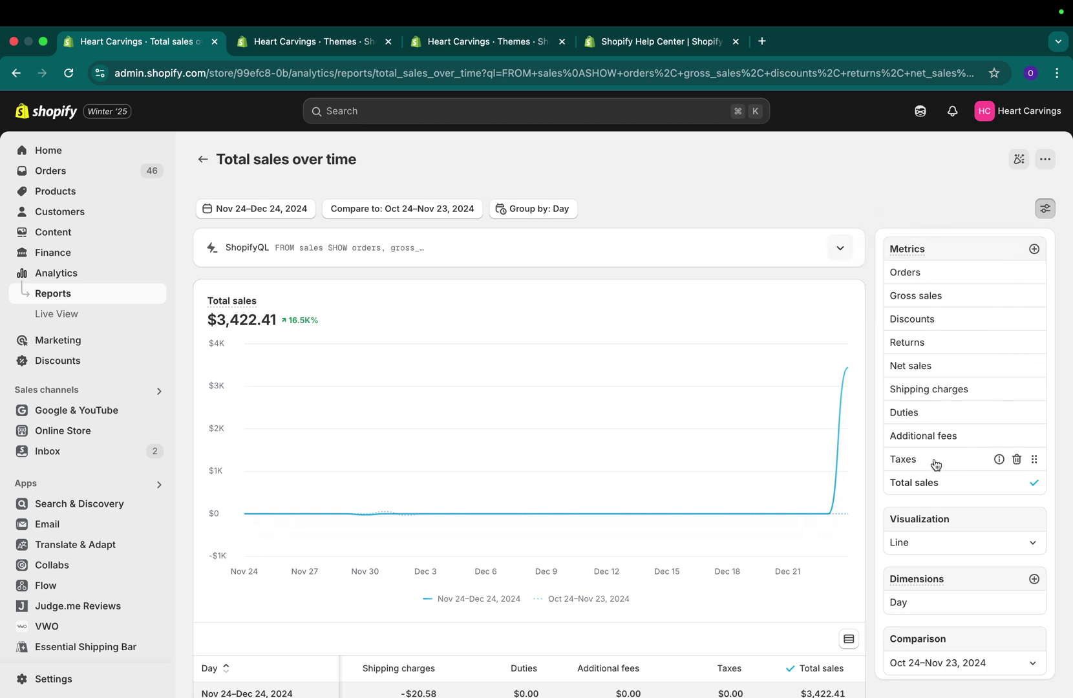
Remove Shipping charges from the Total sales over time report's metrics
scroll(870, 184, down, 7)
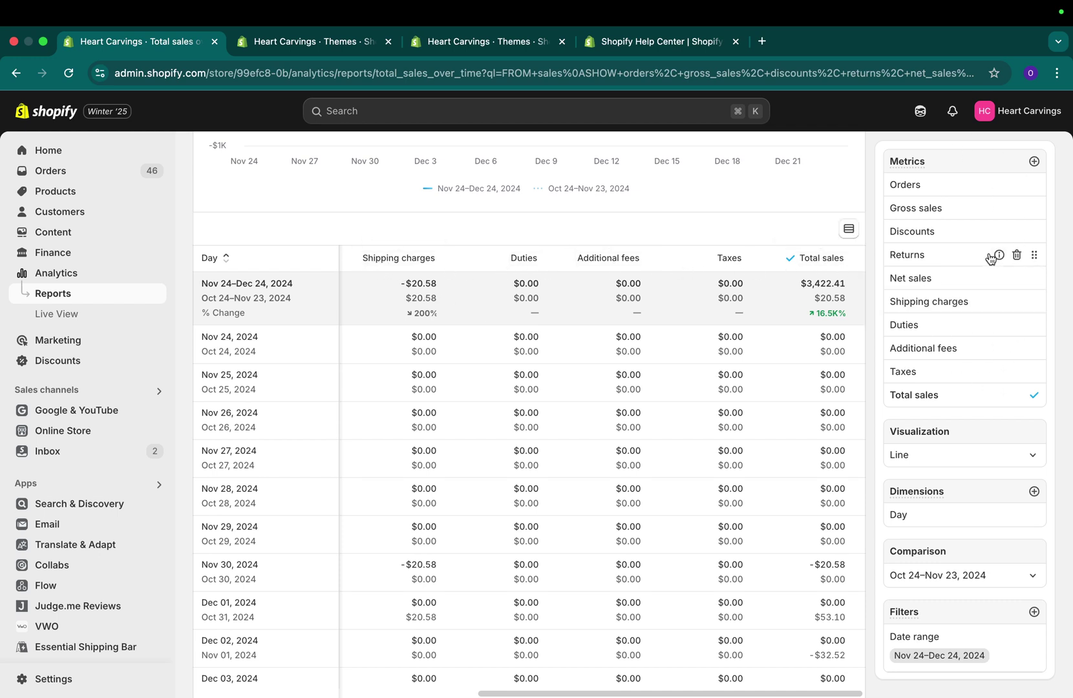
click(1017, 302)
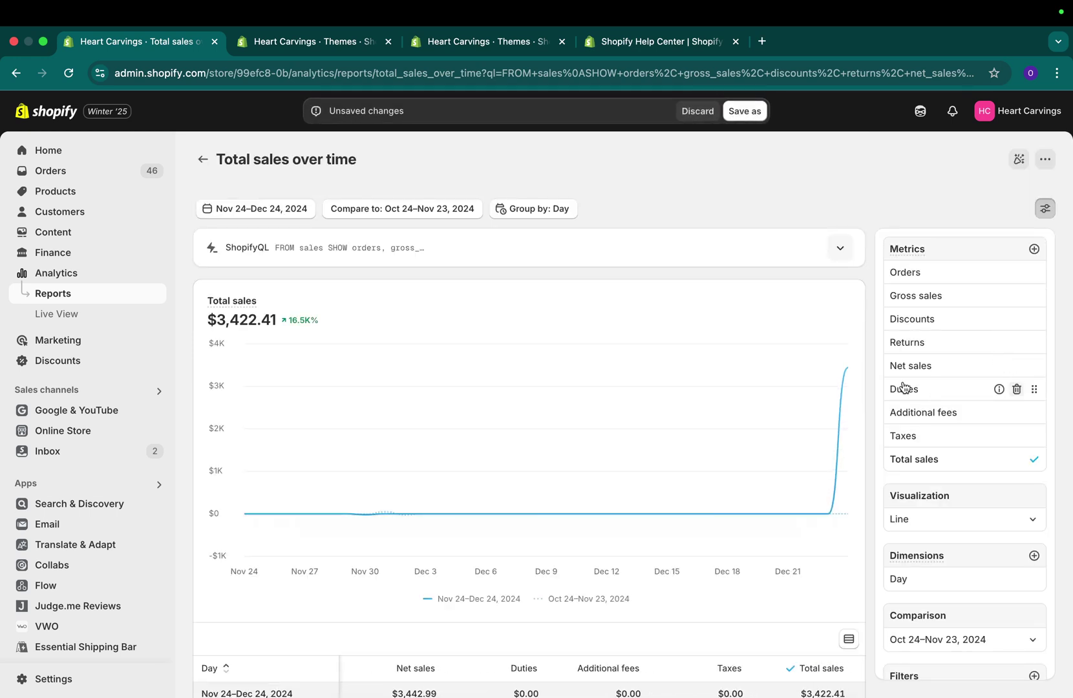
scroll(876, 384, down, 10)
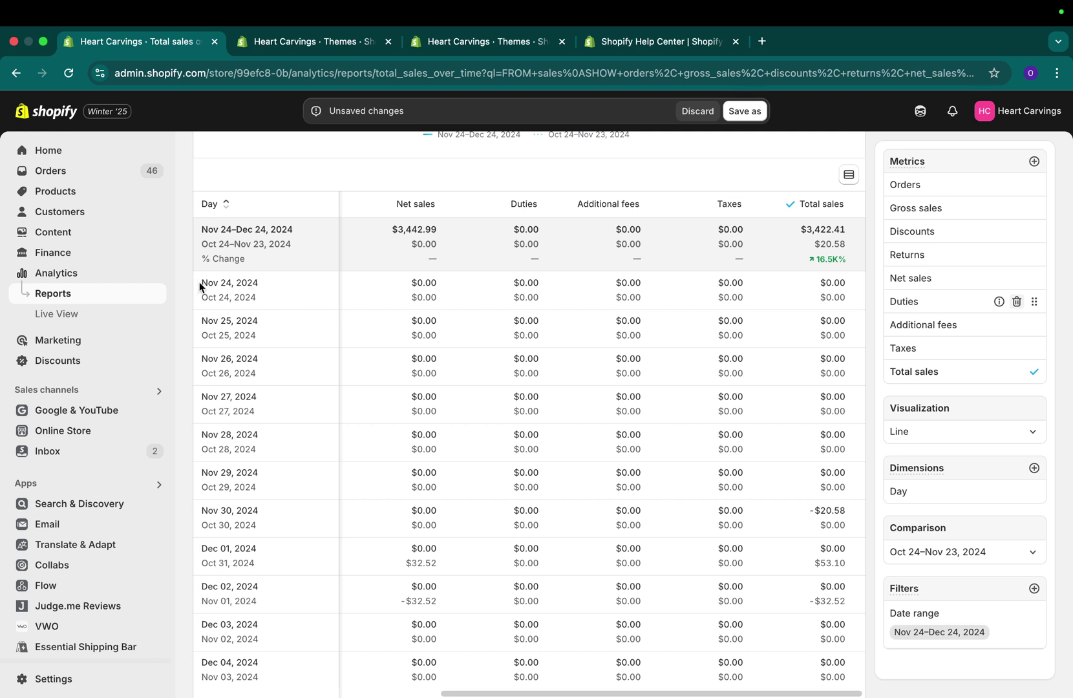
drag(198, 282, 437, 276)
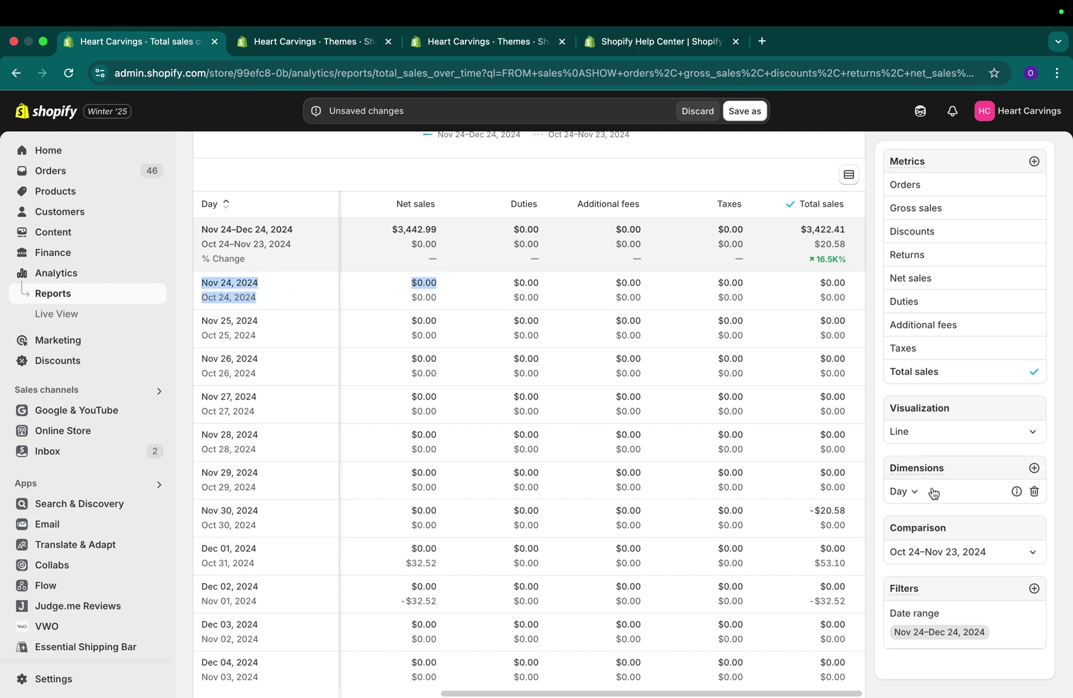
Change the report's grouping from Day to Month, giving Nov 2024 and Dec 2024 totals
click(915, 496)
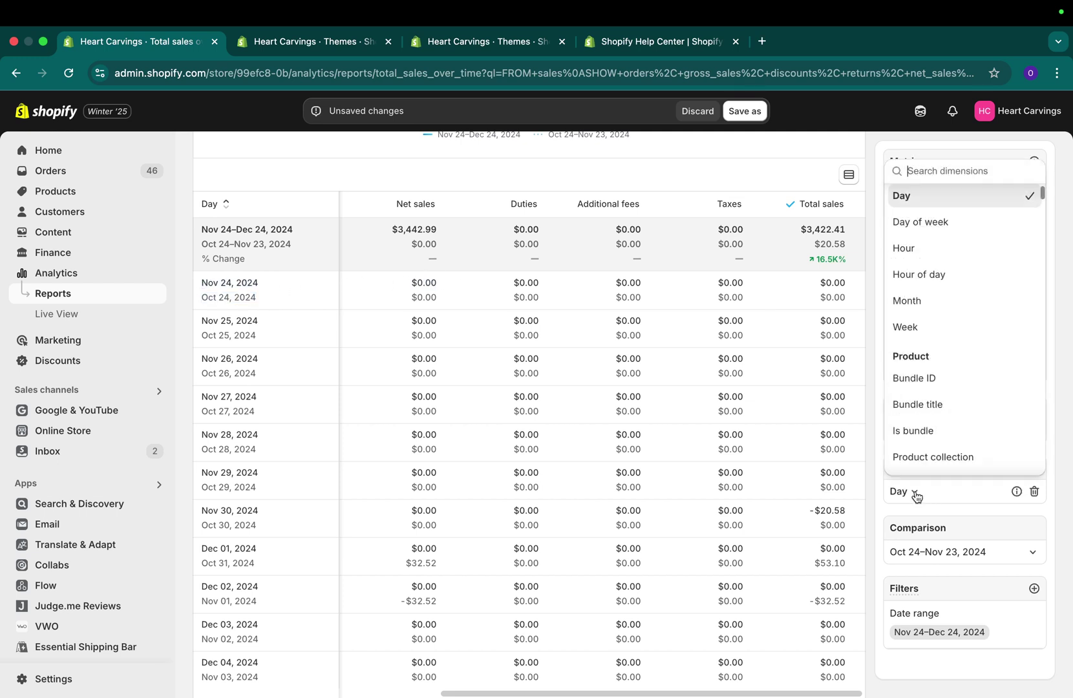
click(920, 303)
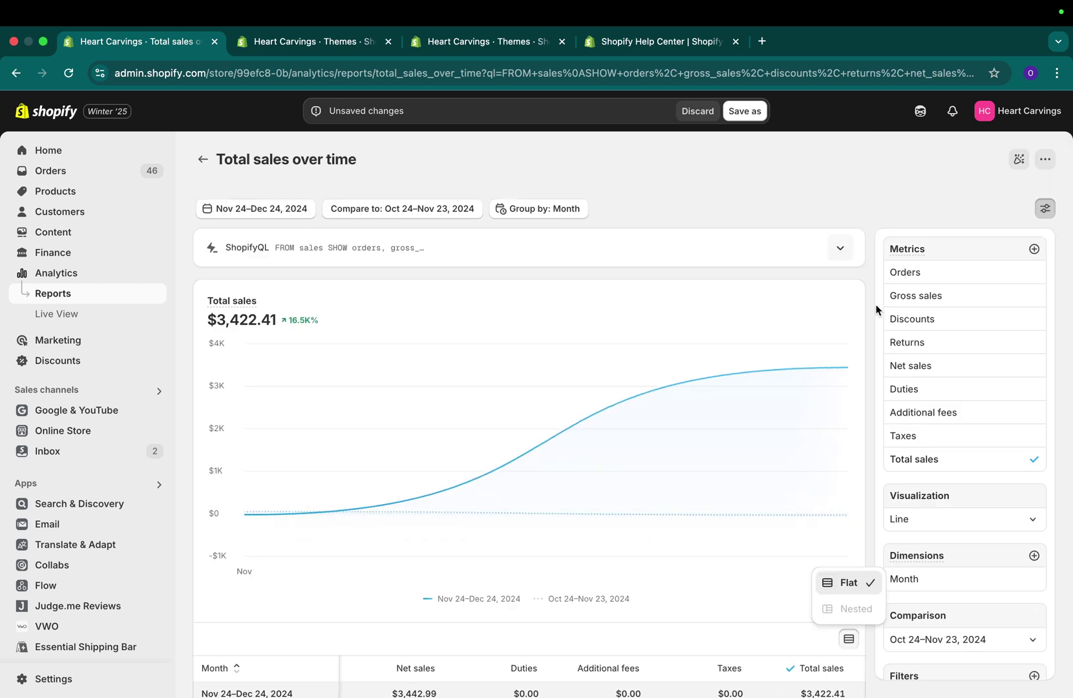
scroll(874, 308, down, 5)
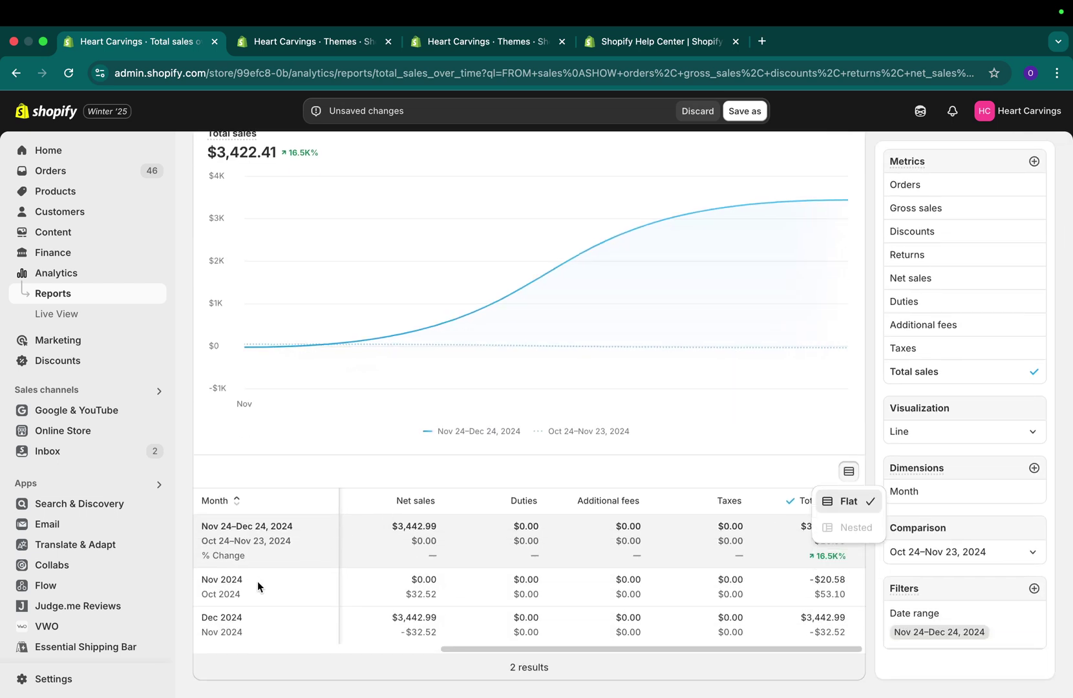
click(312, 642)
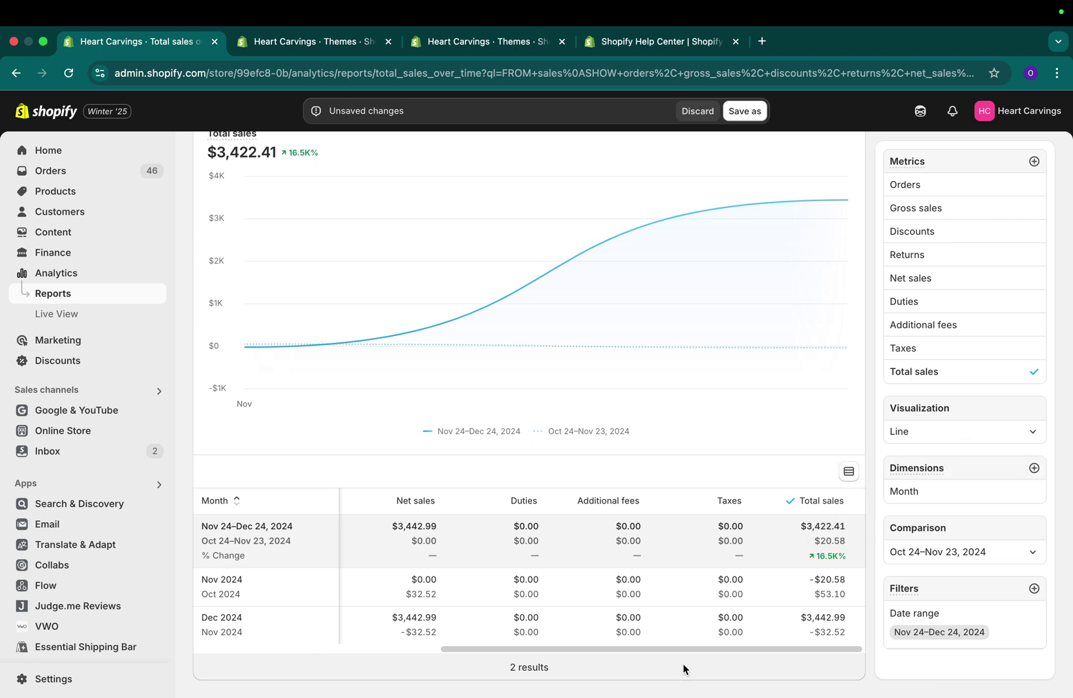
scroll(874, 497, up, 2)
scroll(873, 497, up, 4)
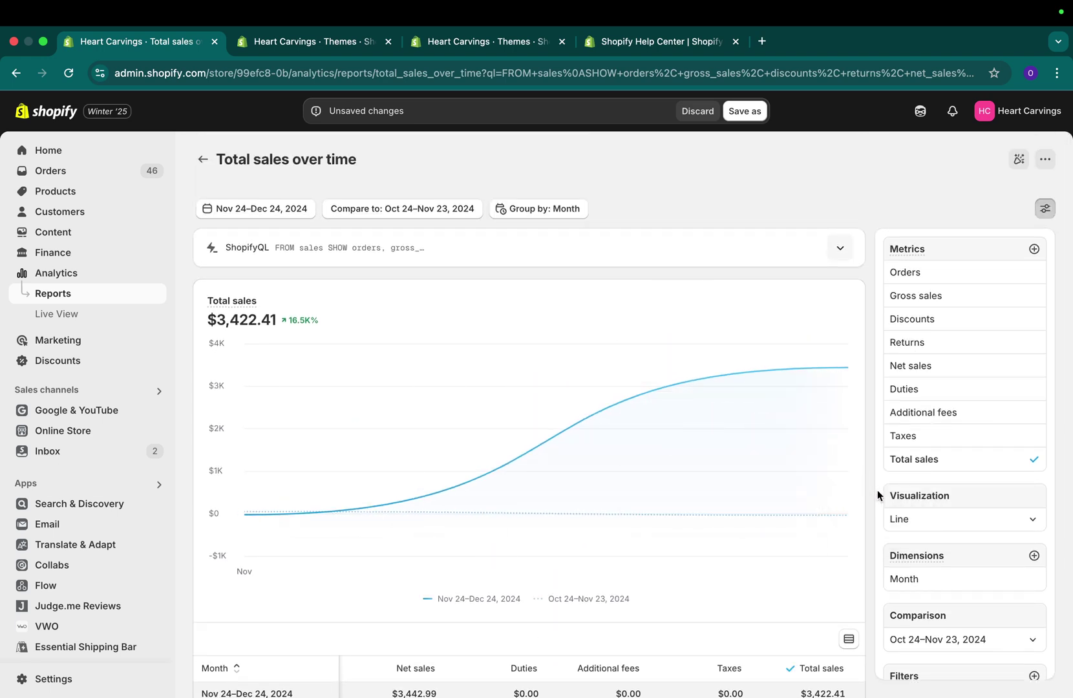
Switch the report visualization to a Donut chart splitting Nov and Dec 2024
click(1033, 521)
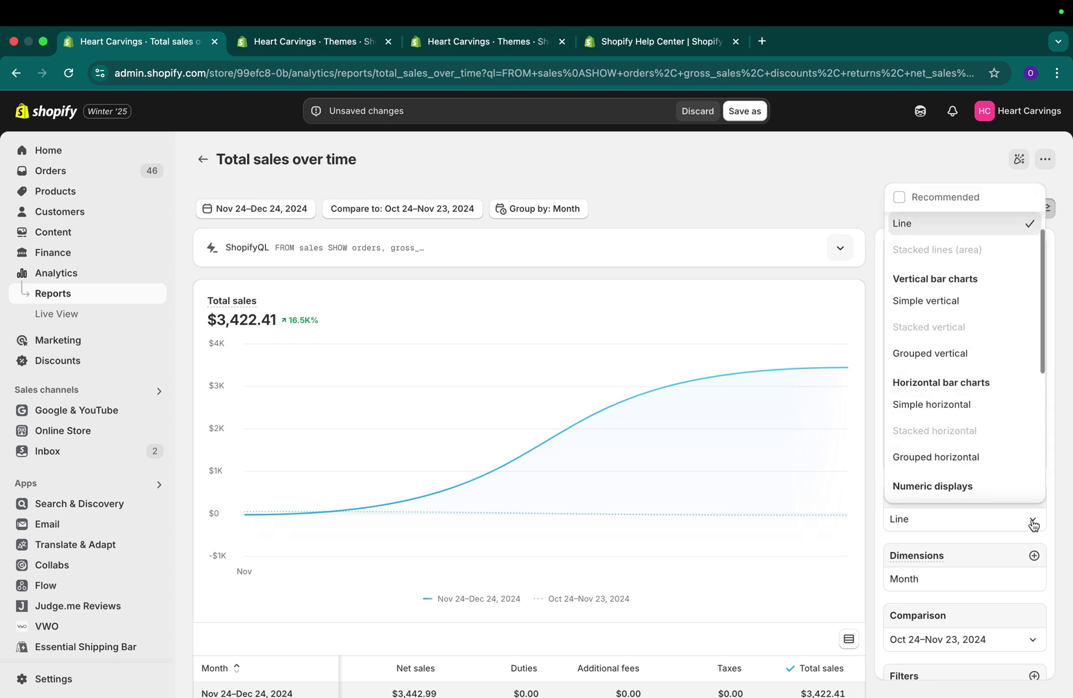
scroll(996, 426, down, 5)
click(949, 406)
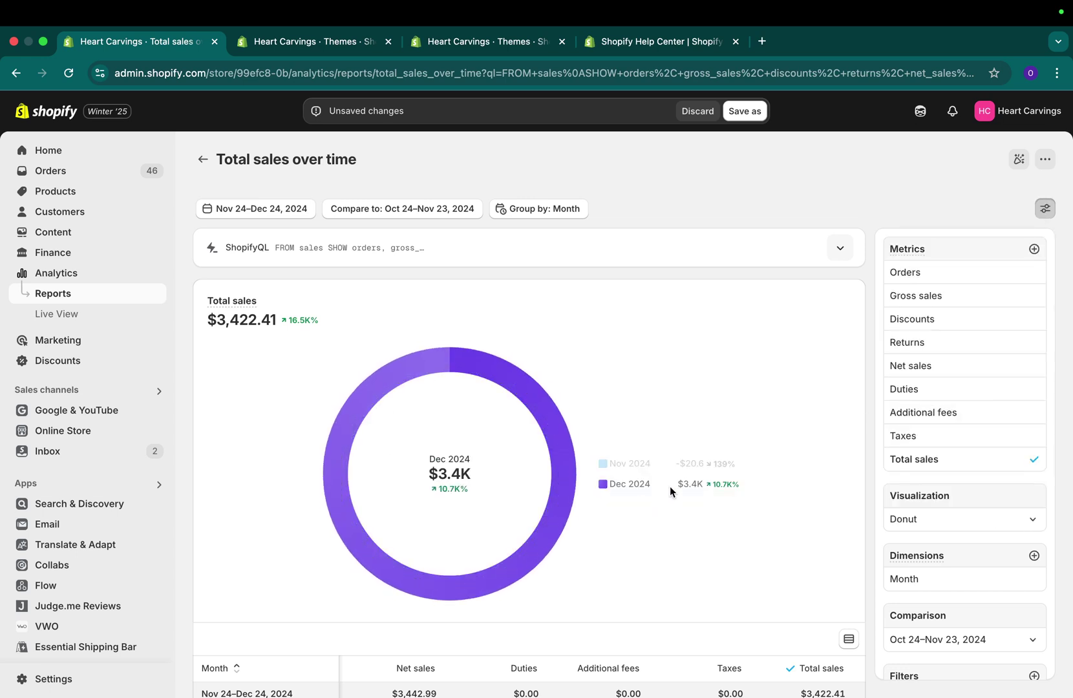
scroll(944, 492, down, 2)
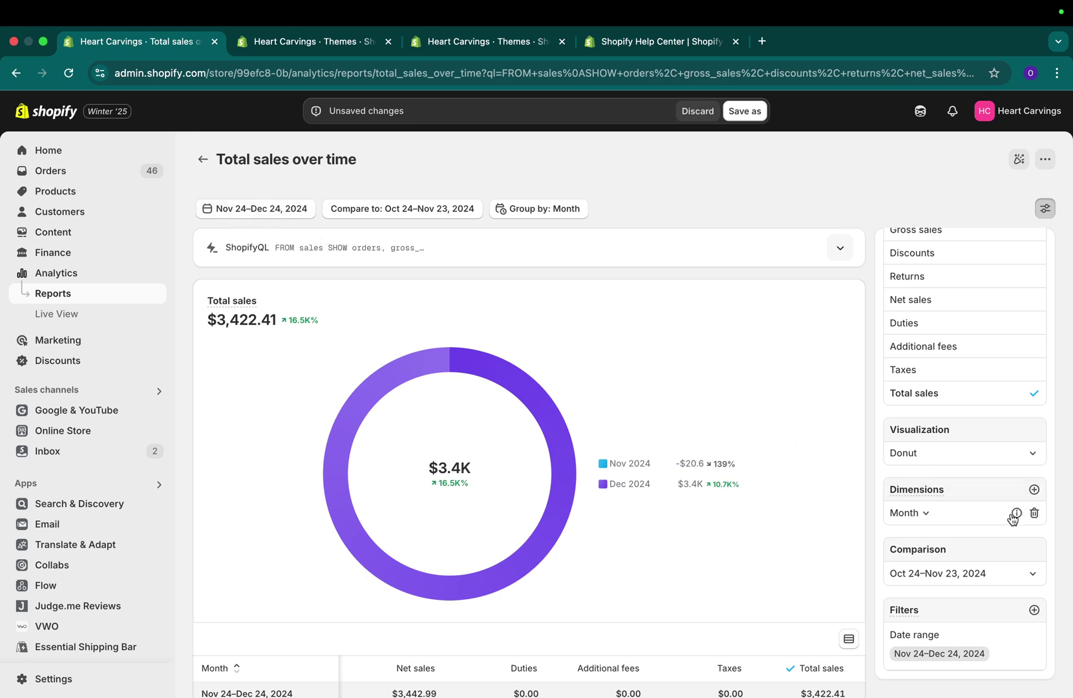
Add a Product variant SKU filter for C-01-white-4, cutting total sales to $100
click(1035, 611)
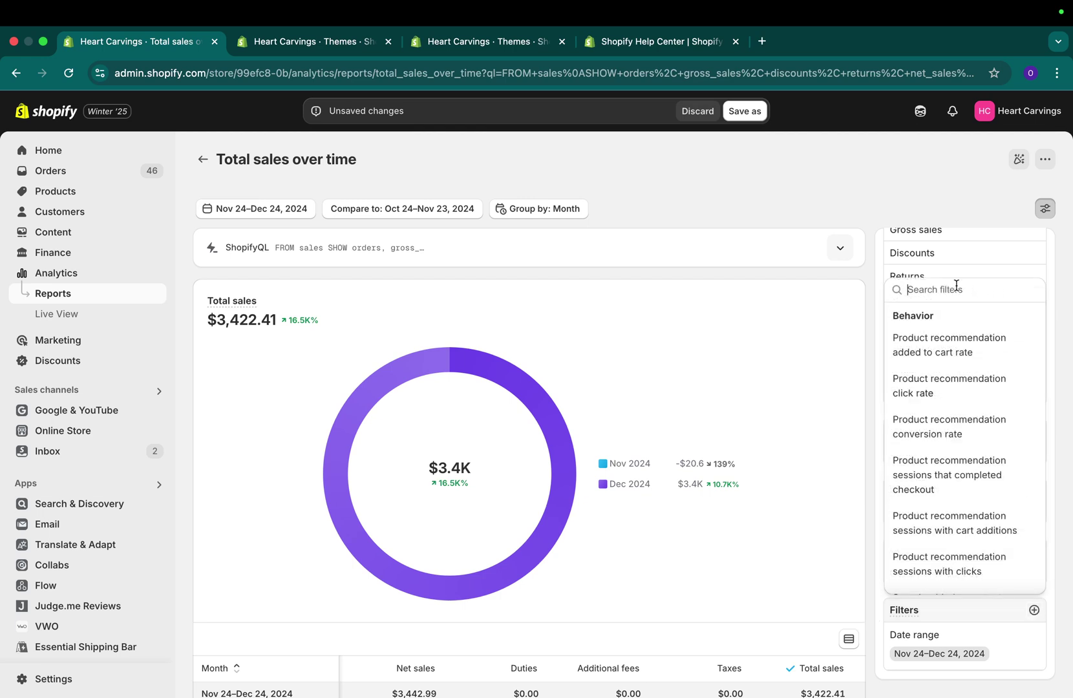
key(Escape)
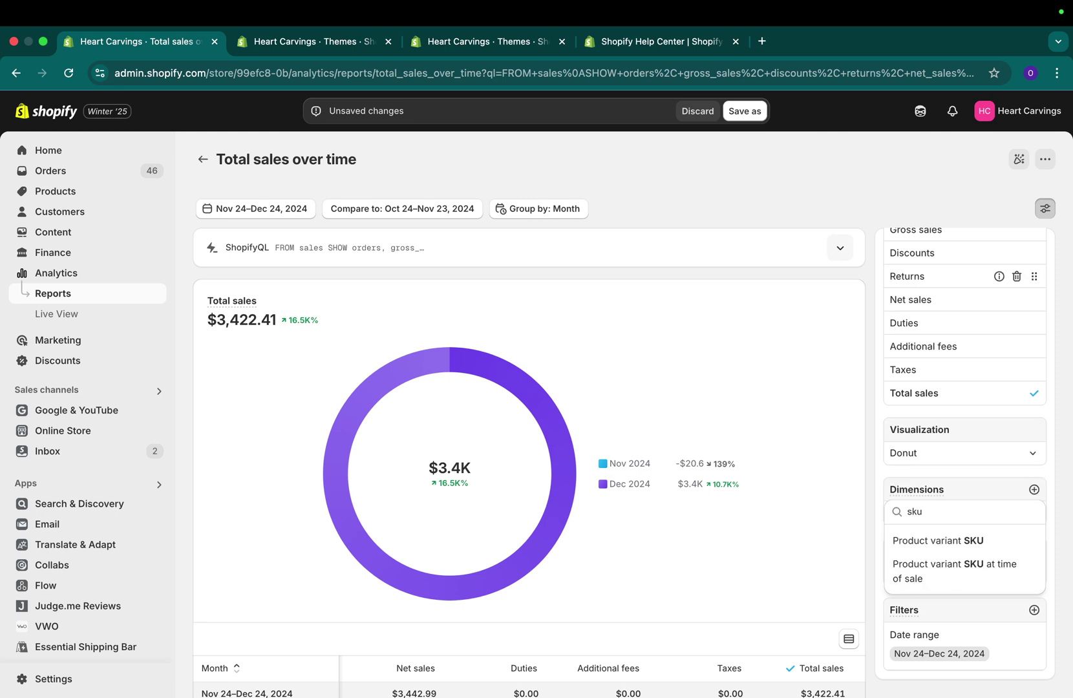
click(966, 547)
scroll(1043, 595, down, 2)
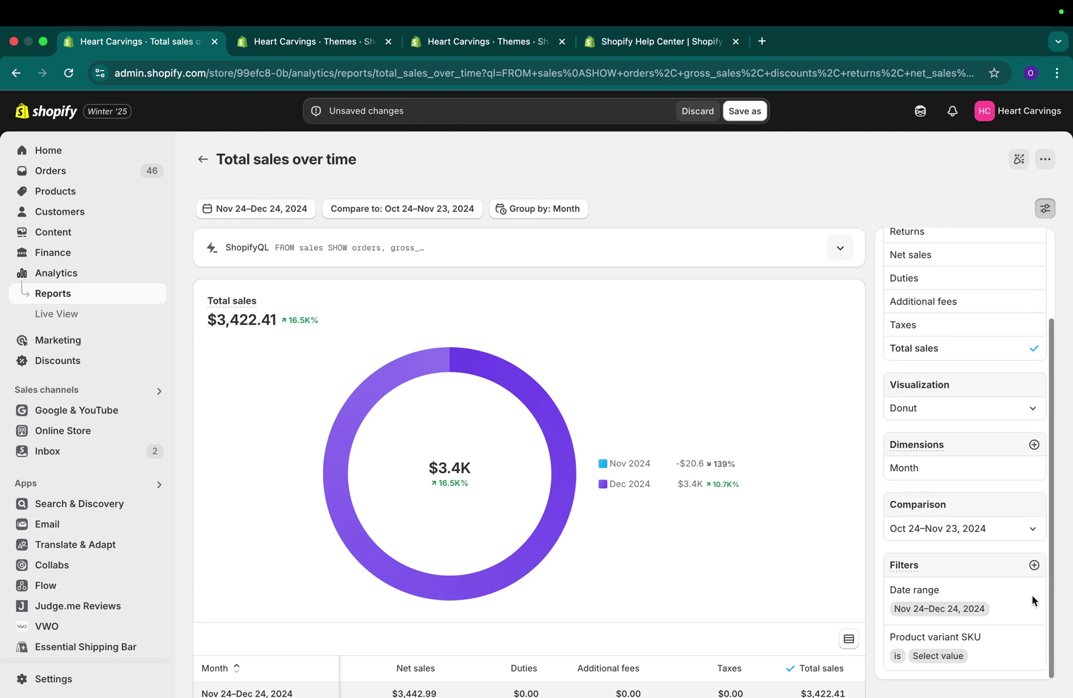
click(943, 657)
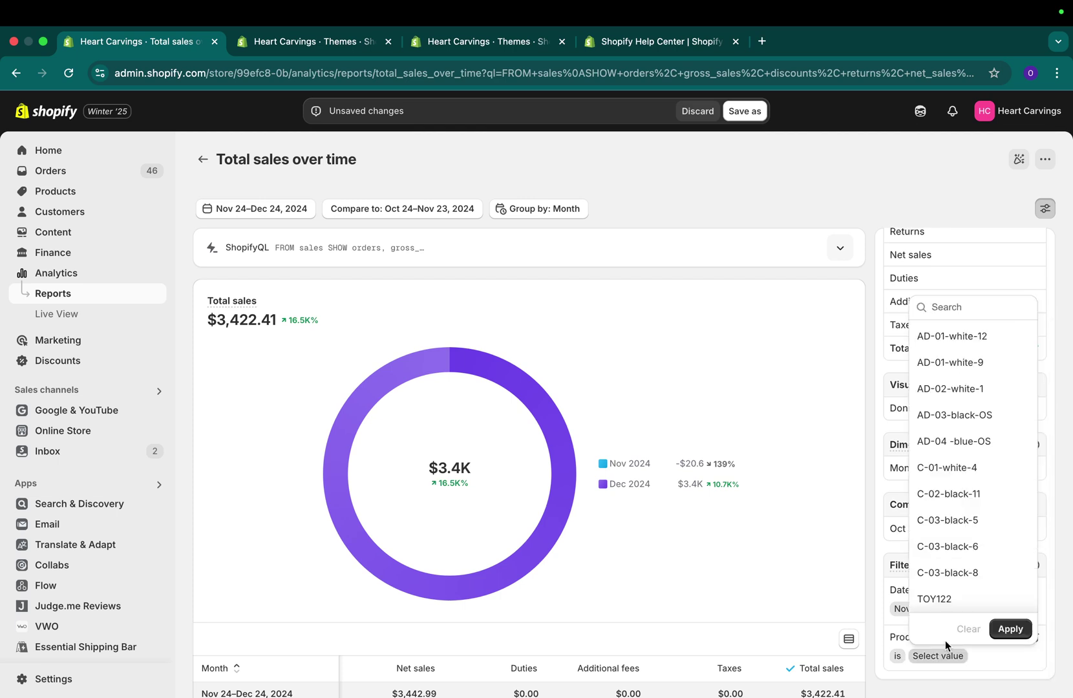
click(962, 473)
click(1010, 629)
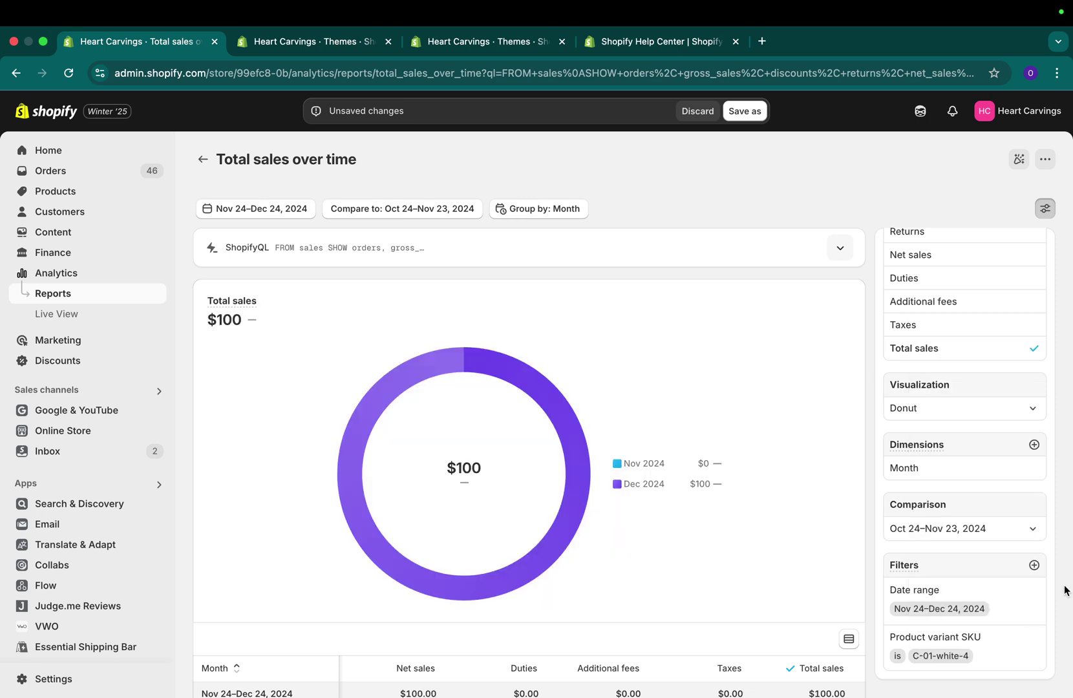
scroll(873, 566, down, 3)
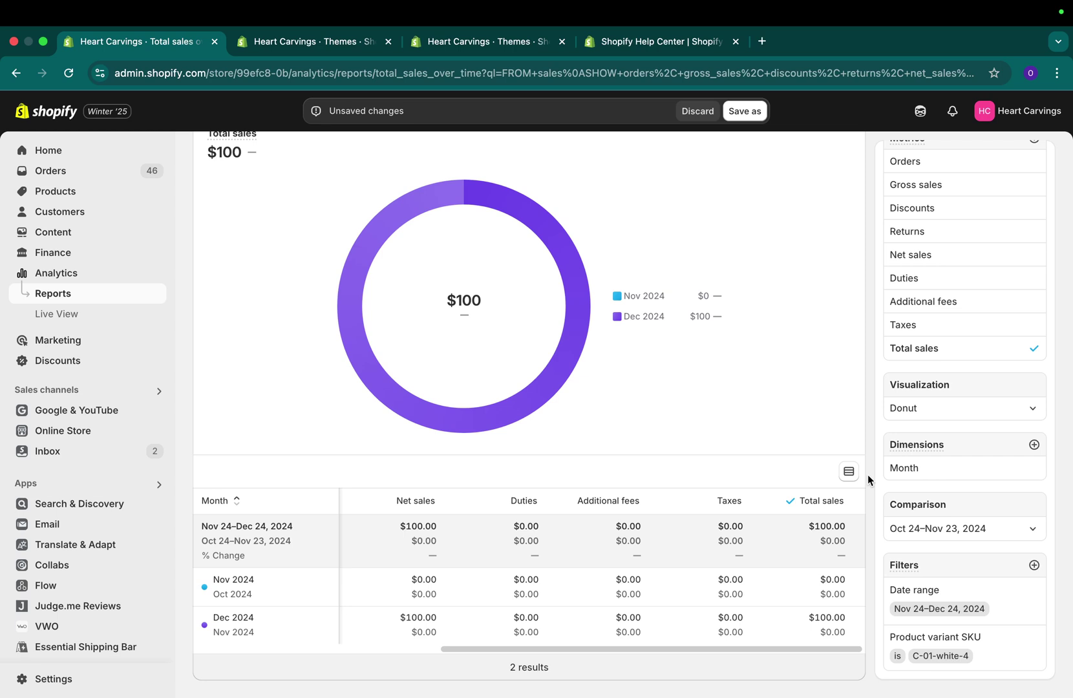
Send Sidekick the six-month wholesale-customer sales quantity and amount by month request
key(ctrl+Tab)
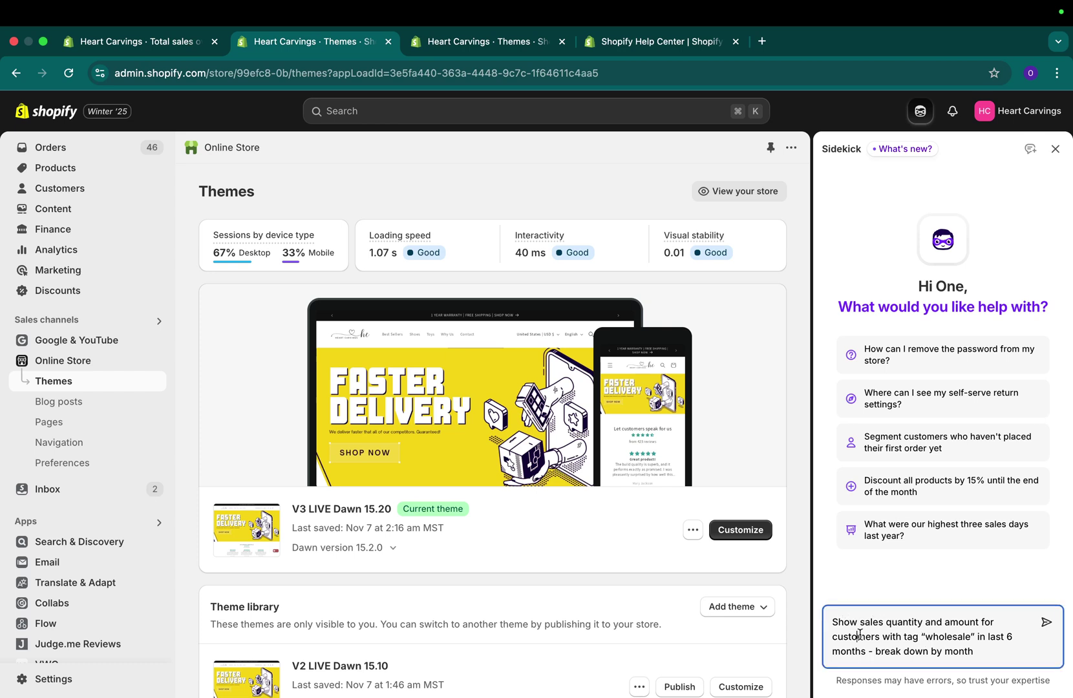
drag(858, 637, 917, 637)
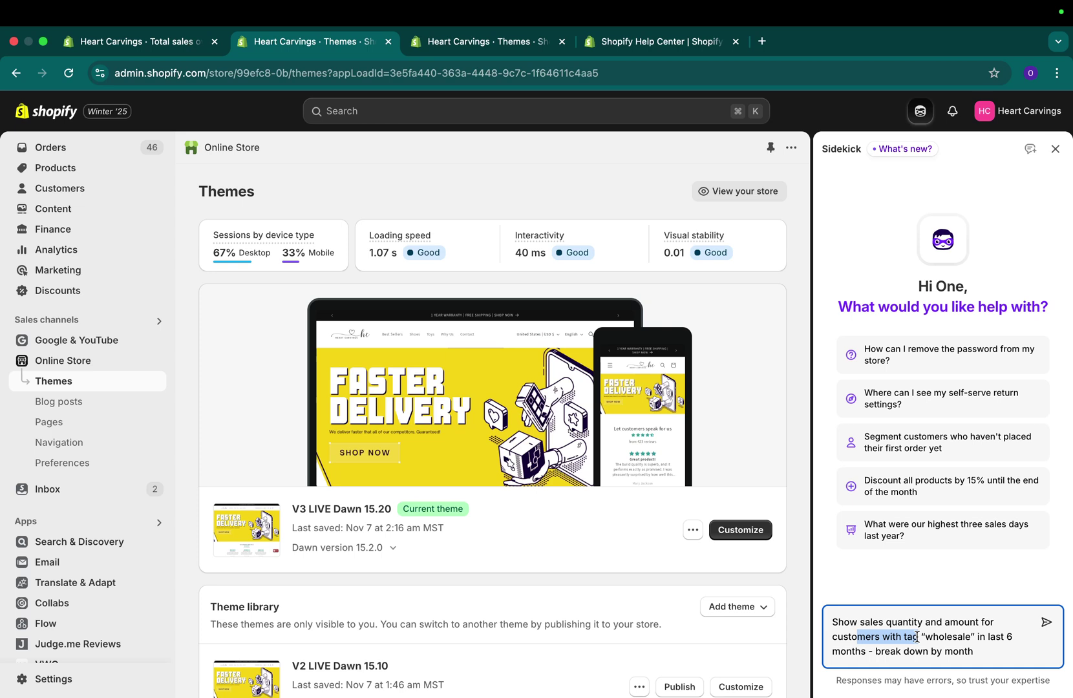
click(959, 649)
key(Return)
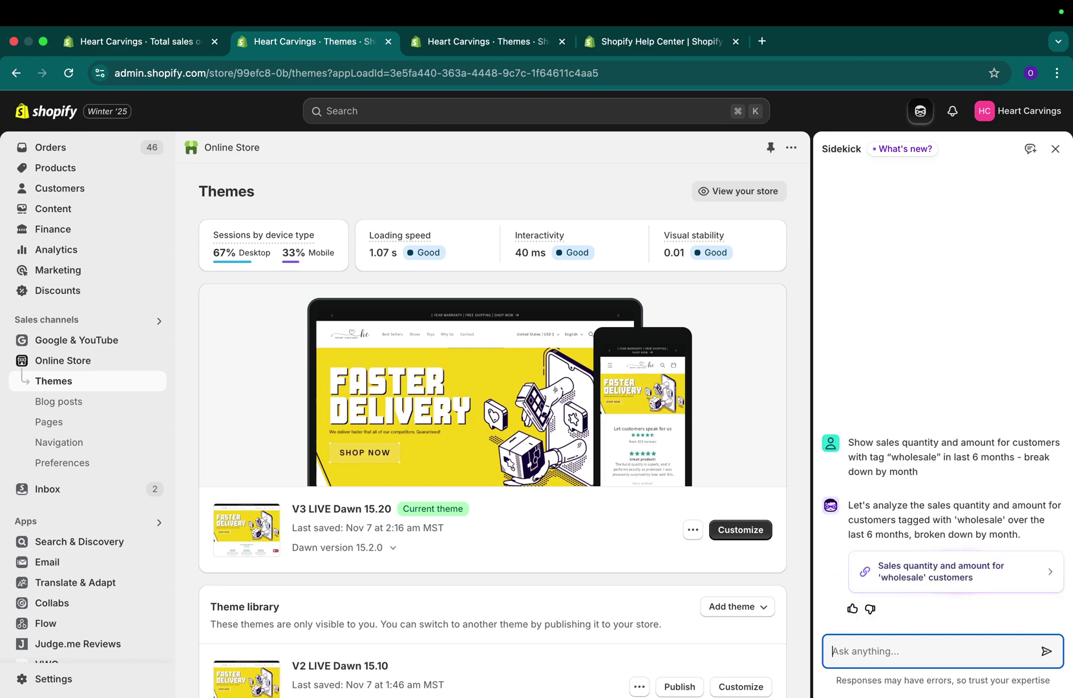
Open Sidekick's Quantity ordered by month report: 89 units, $3,446.69 for Jun 24–Dec 24, 2024
click(963, 576)
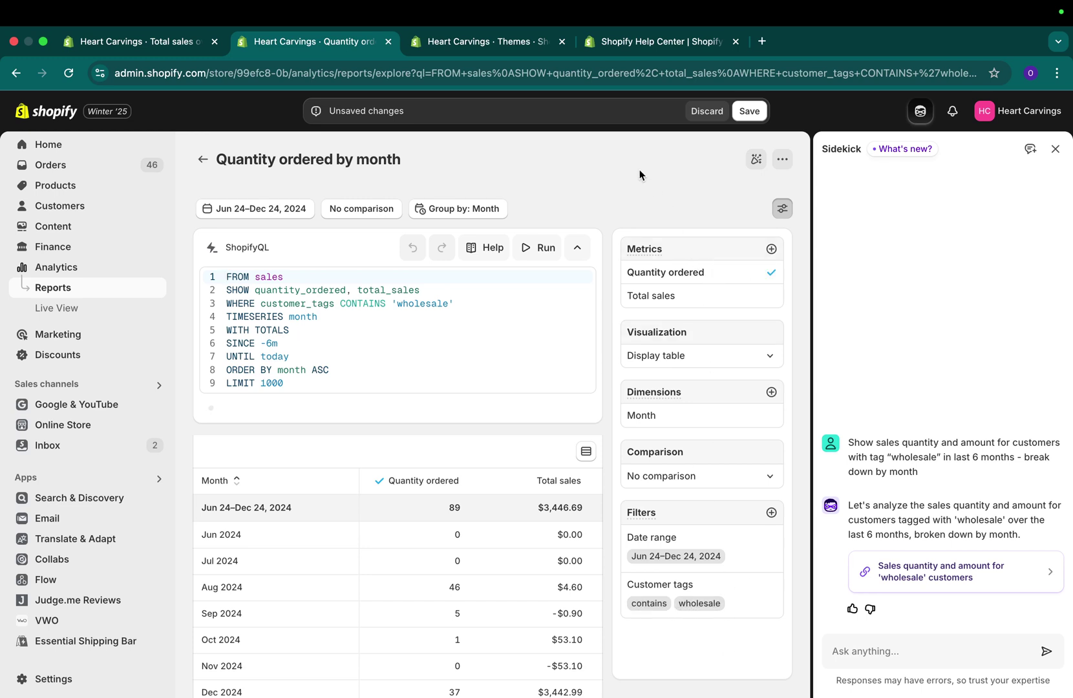
click(745, 120)
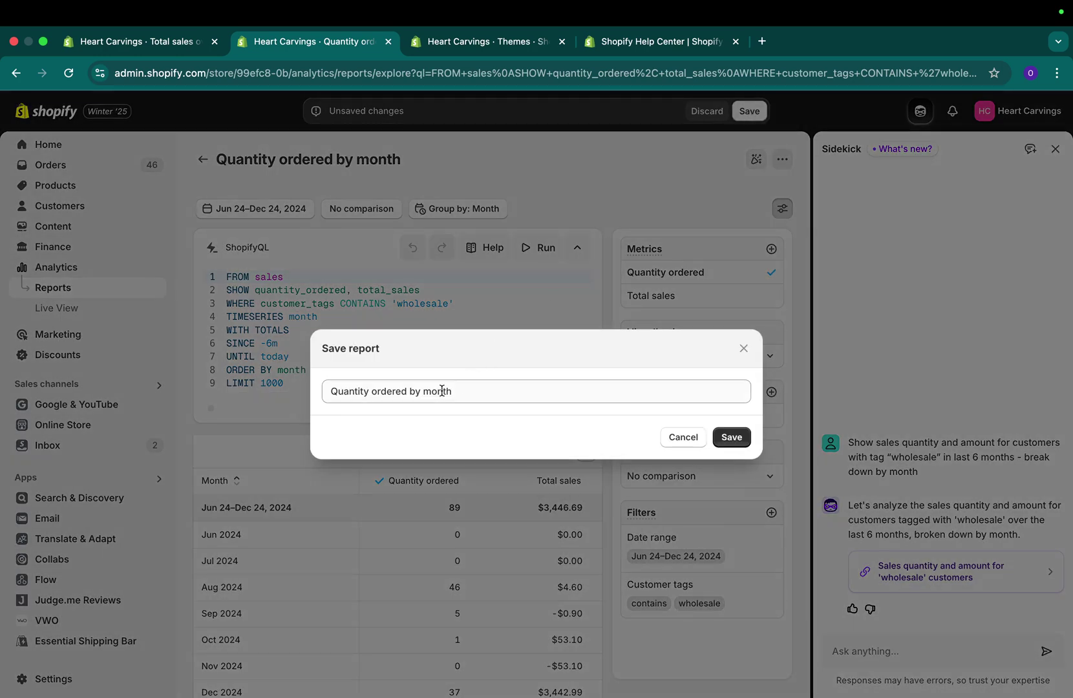
Save the report as 'Quantity ordered by month', then find and reopen it from the reports list
click(738, 439)
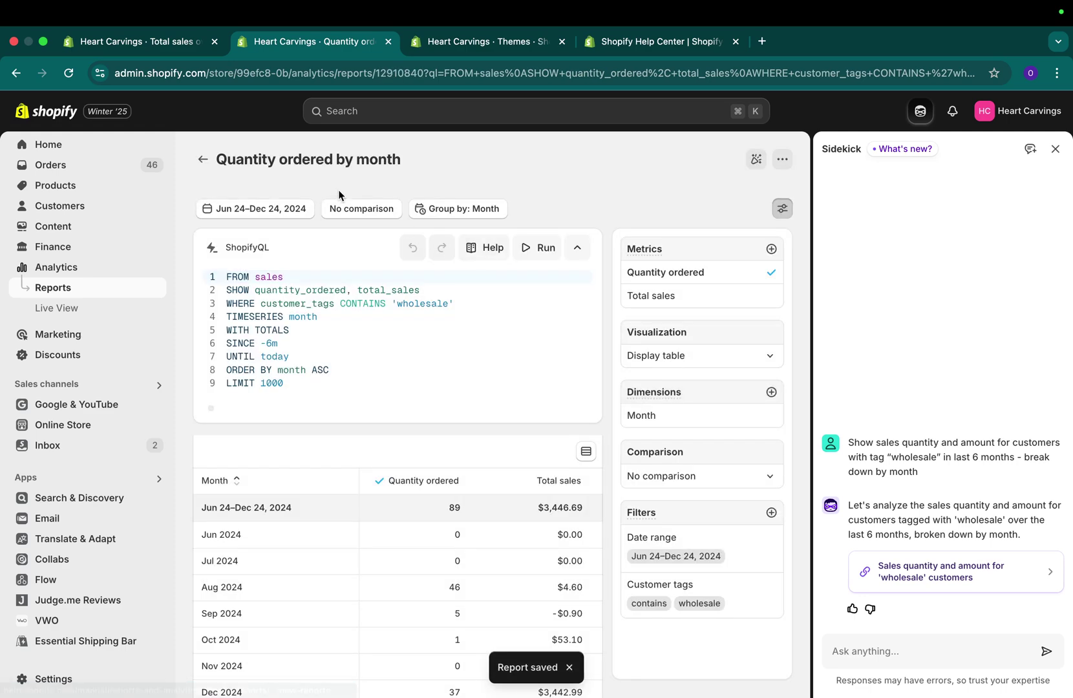
triple_click(313, 161)
key(super+c)
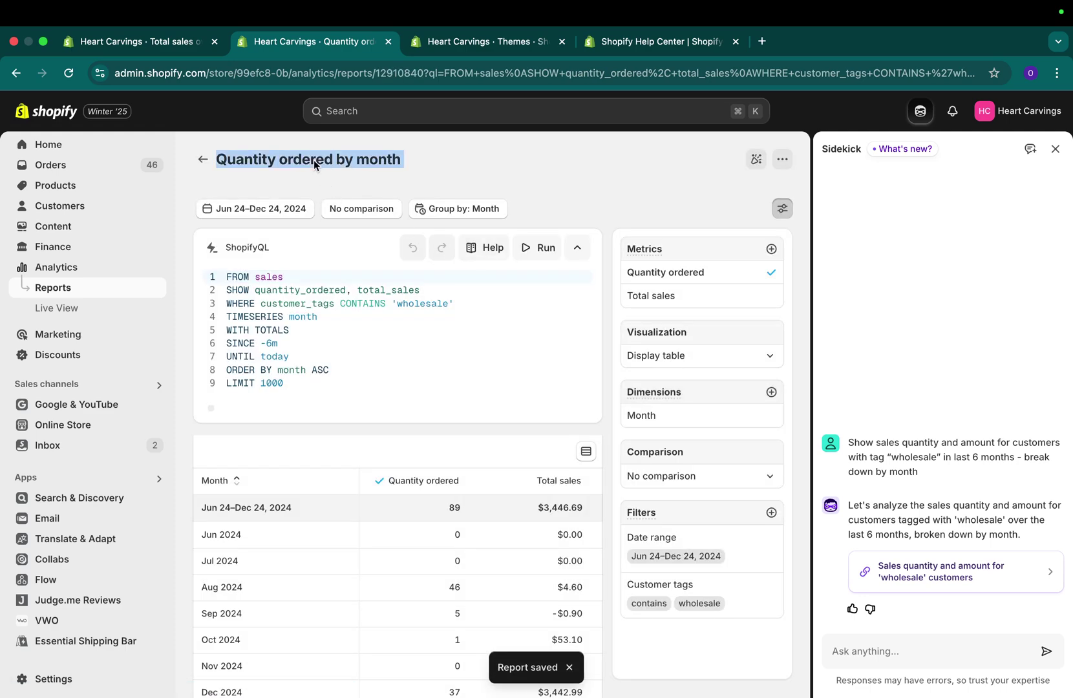
click(88, 288)
click(283, 204)
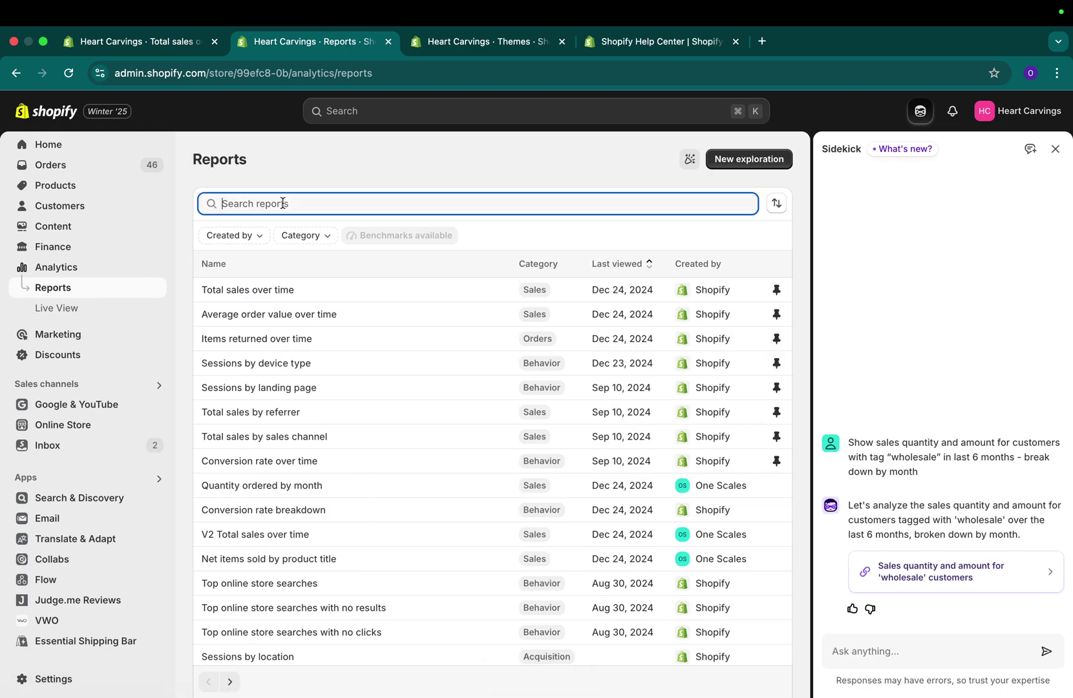
key(super+v)
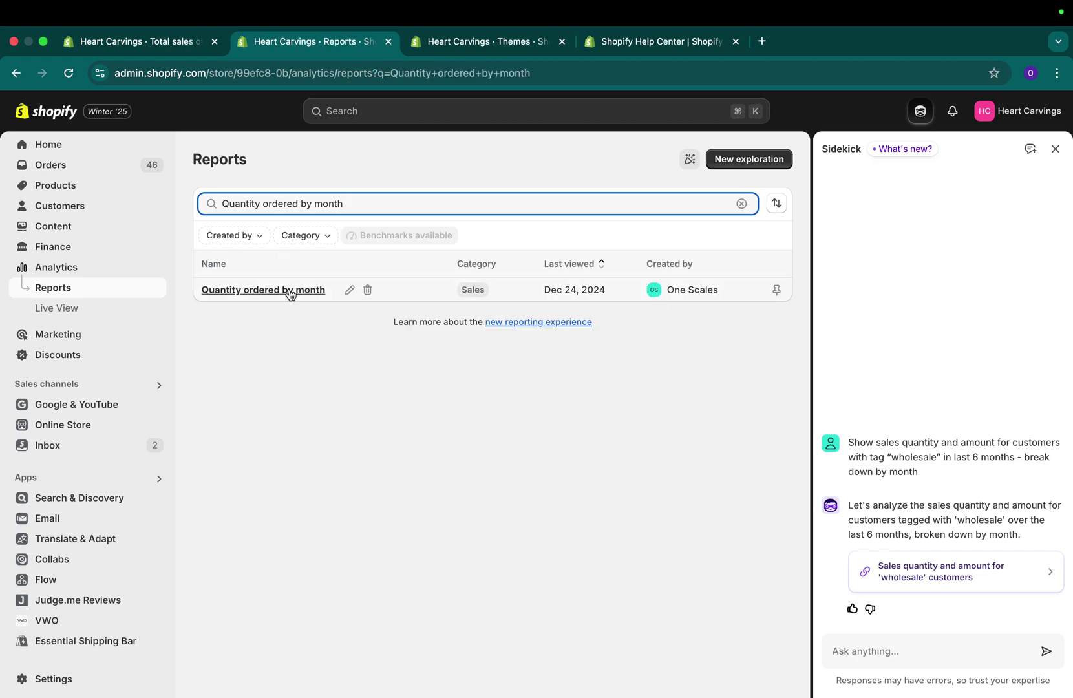
click(289, 291)
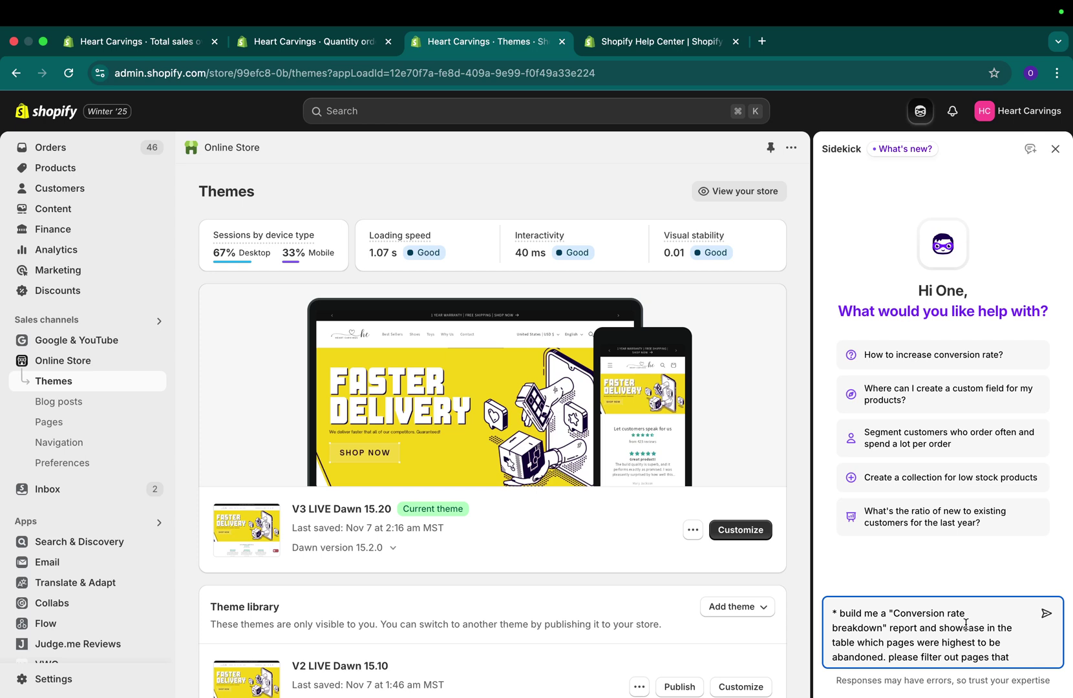
Send Sidekick the conversion-rate prompt for most-abandoned pages, excluding the homepage and pages under 4 visits
scroll(966, 625, down, 1)
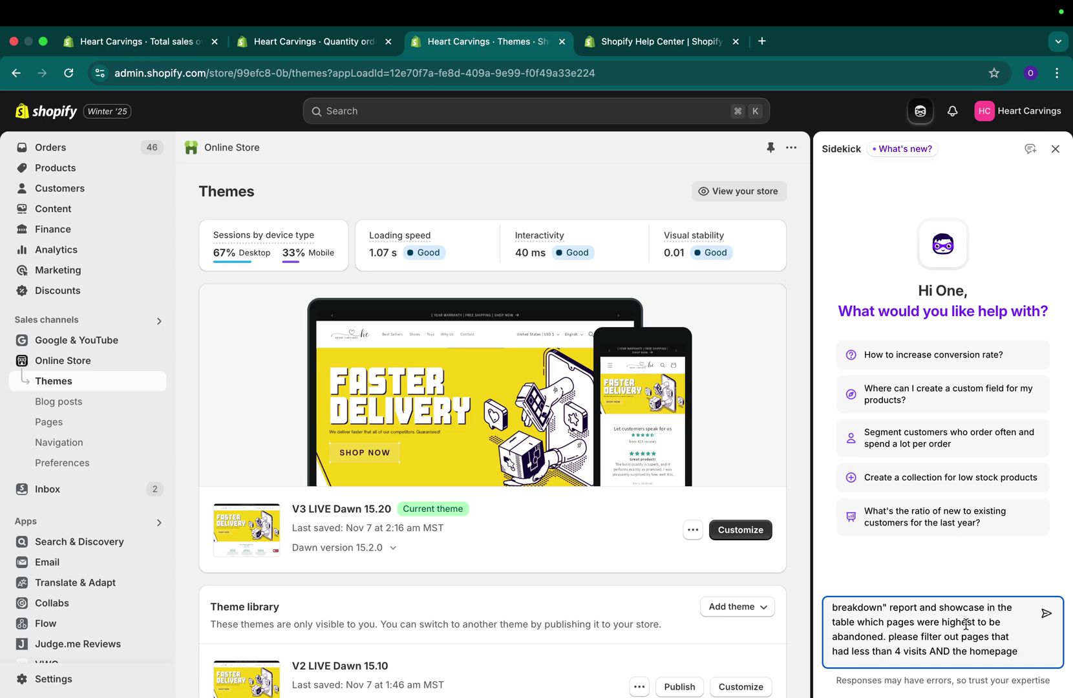
key(Return)
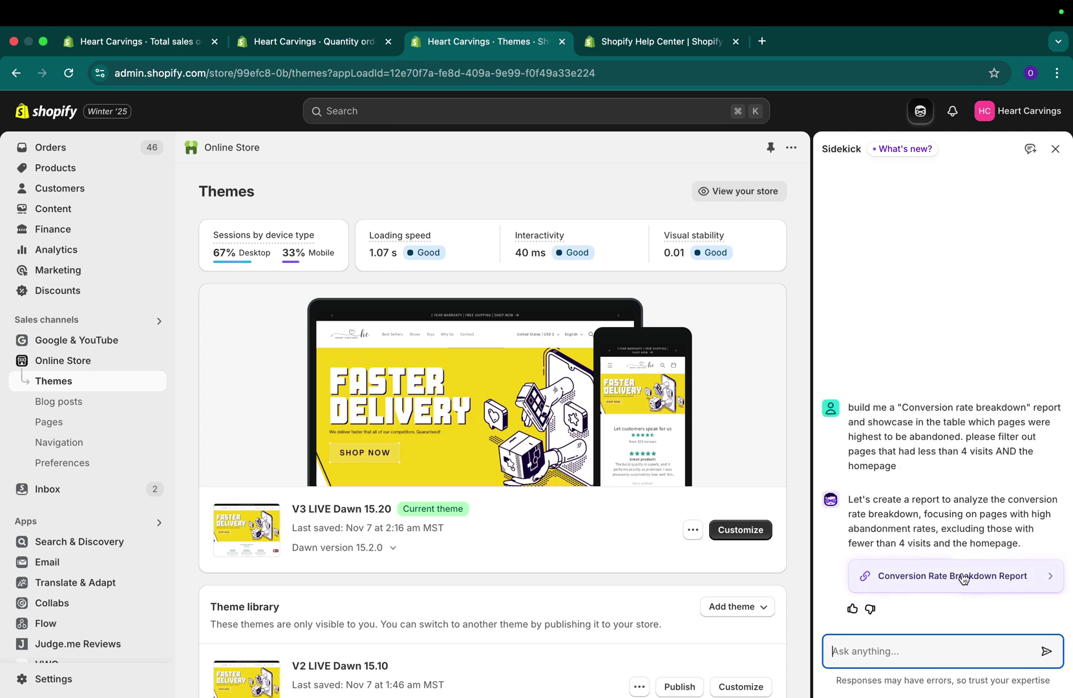
Open Sidekick's Conversion Rate Breakdown Report and sort landing pages by conversion rate, lowest first
click(962, 585)
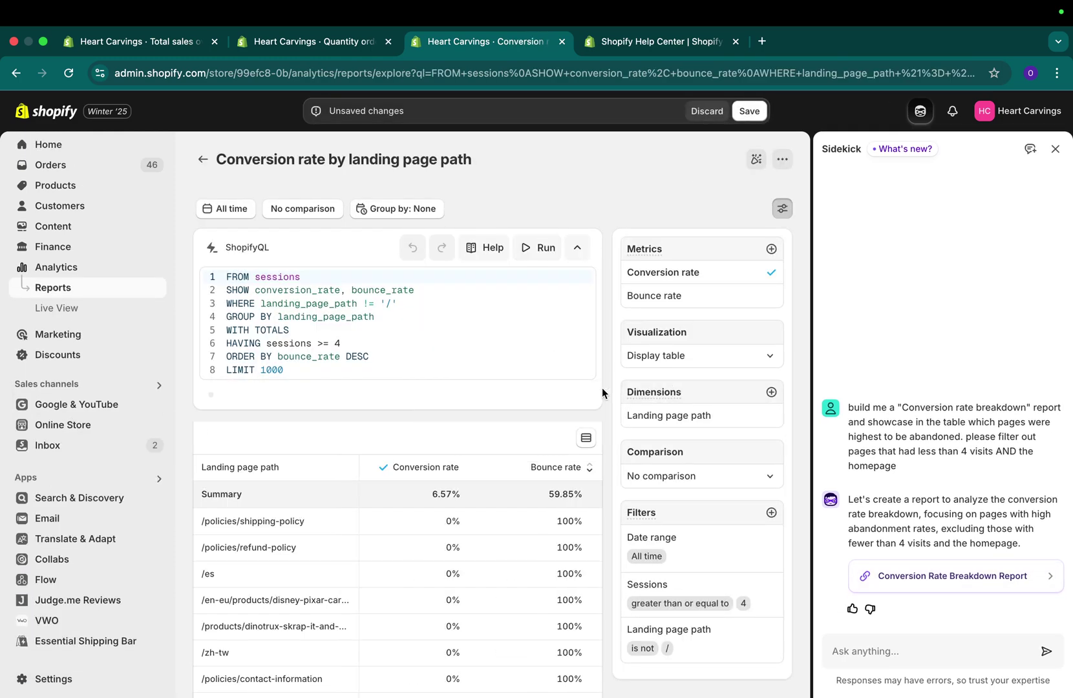
scroll(608, 414, down, 4)
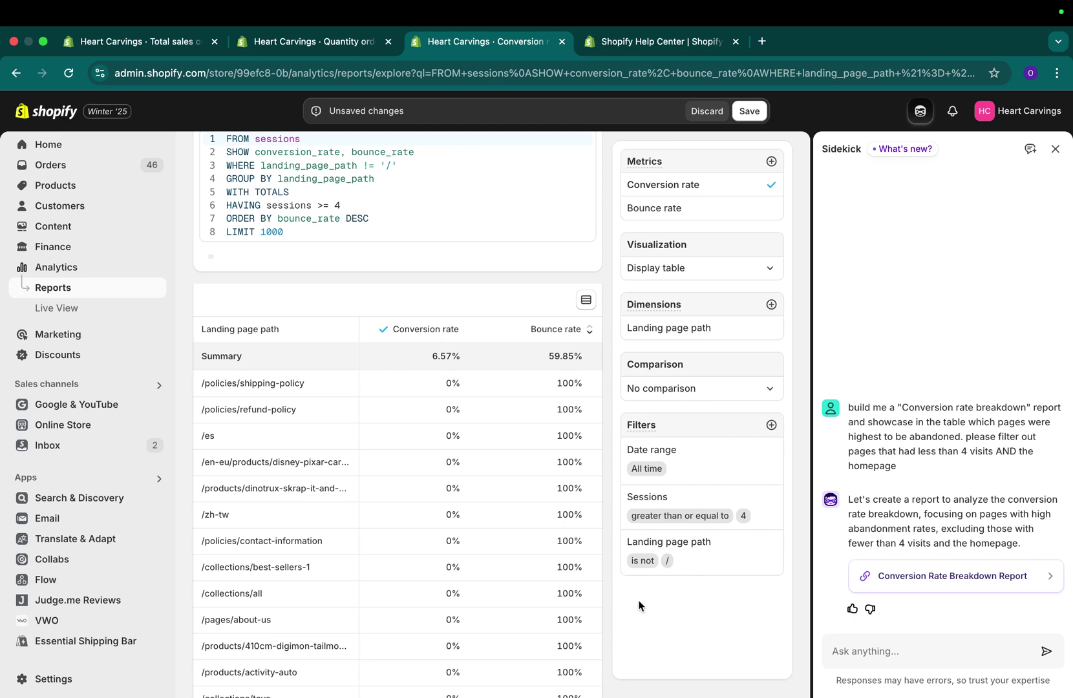
scroll(555, 535, up, 2)
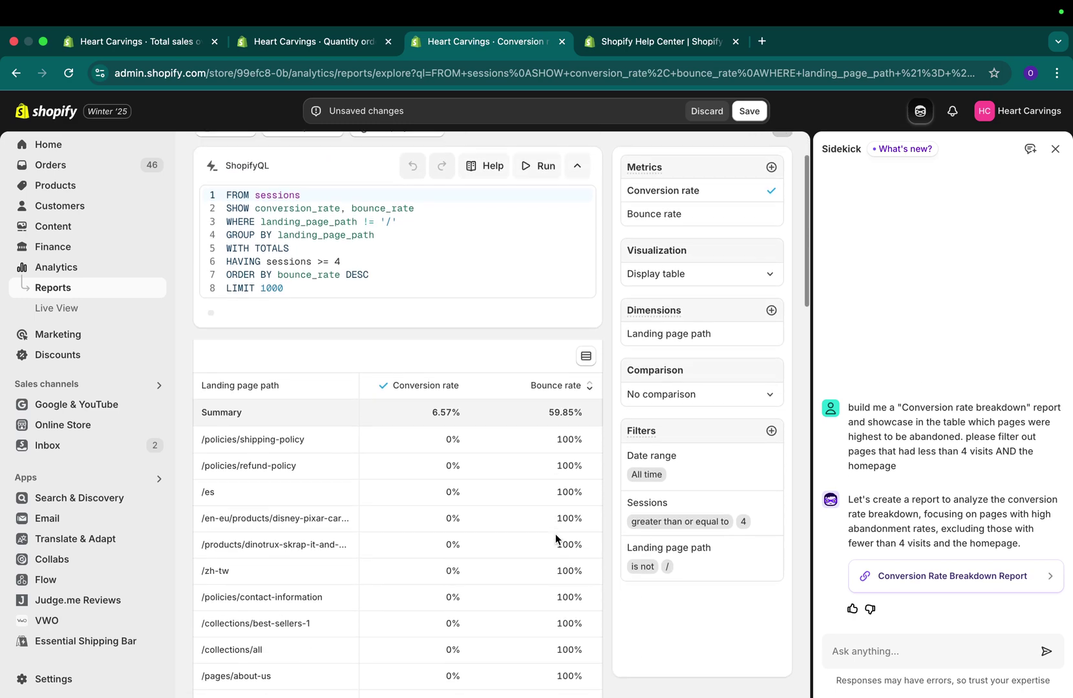
scroll(497, 397, down, 2)
scroll(509, 403, up, 5)
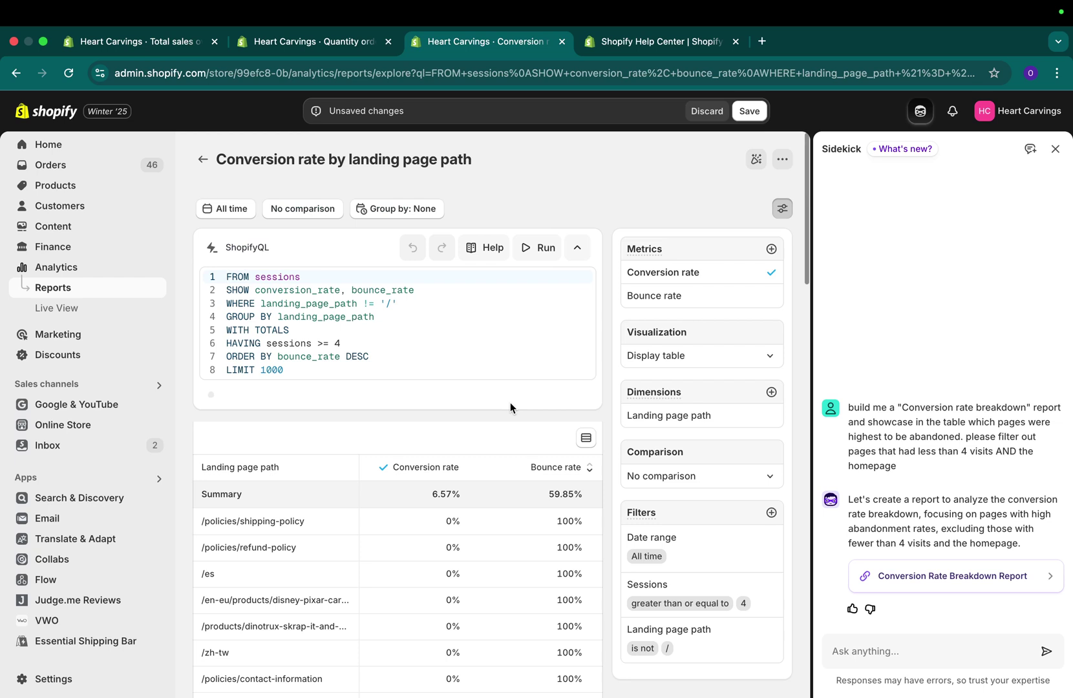
scroll(510, 402, down, 1)
click(495, 426)
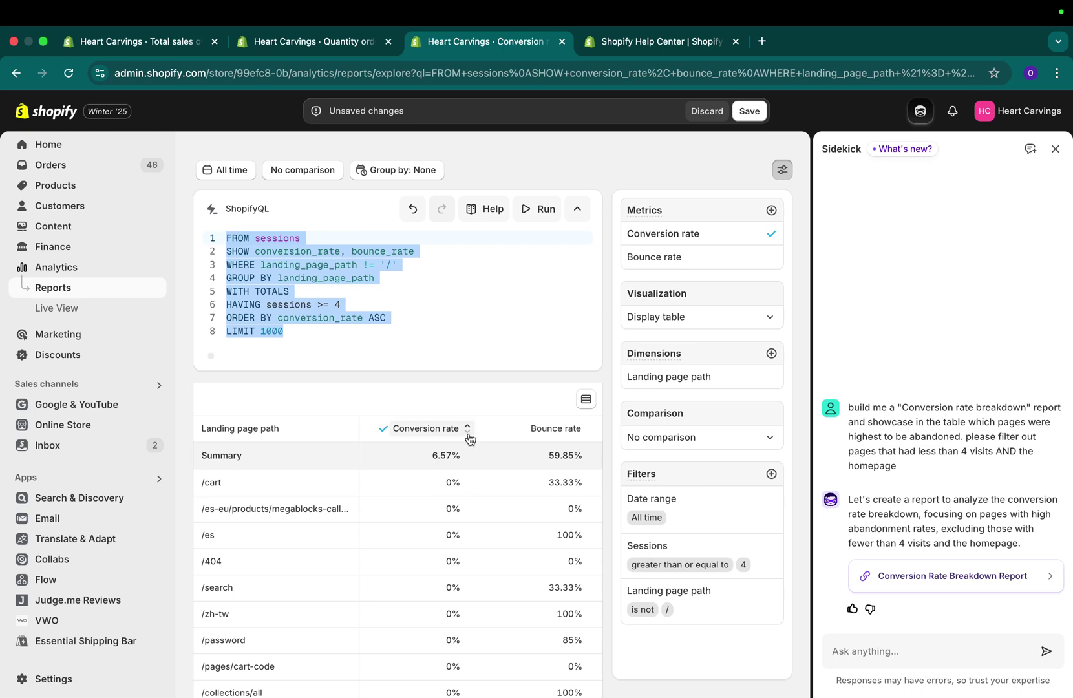
Change the sort direction on line 7 of the ShopifyQL query, trying DESC and then ASC
click(397, 317)
key(shift+Left)
key(shift+Left)
key(shift+Left)
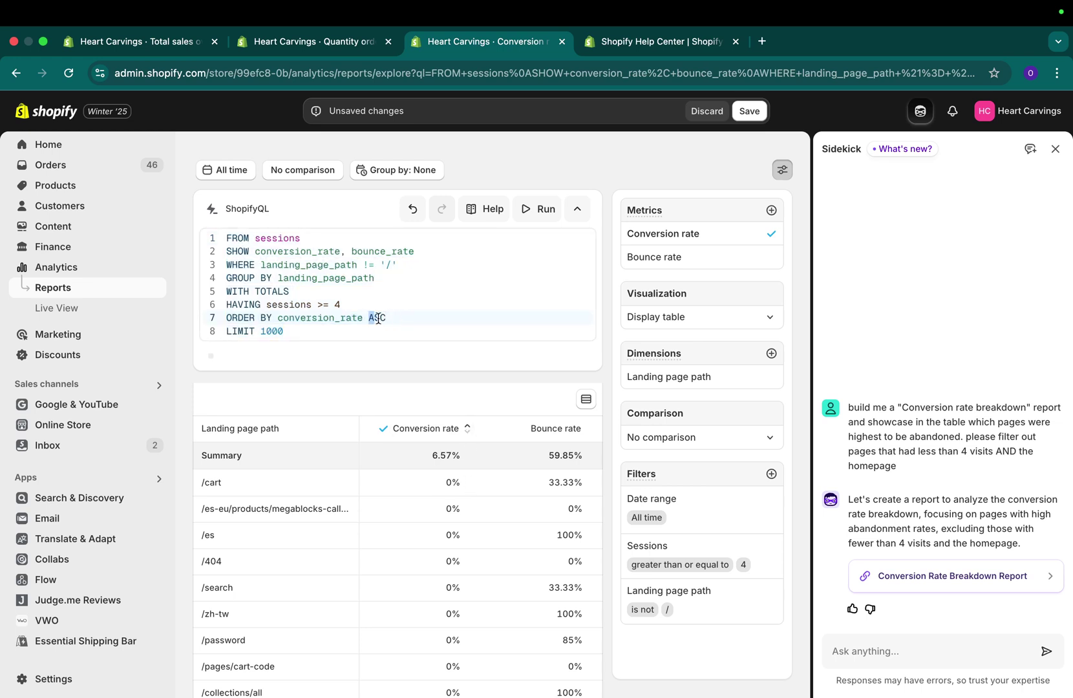
key(BackSpace)
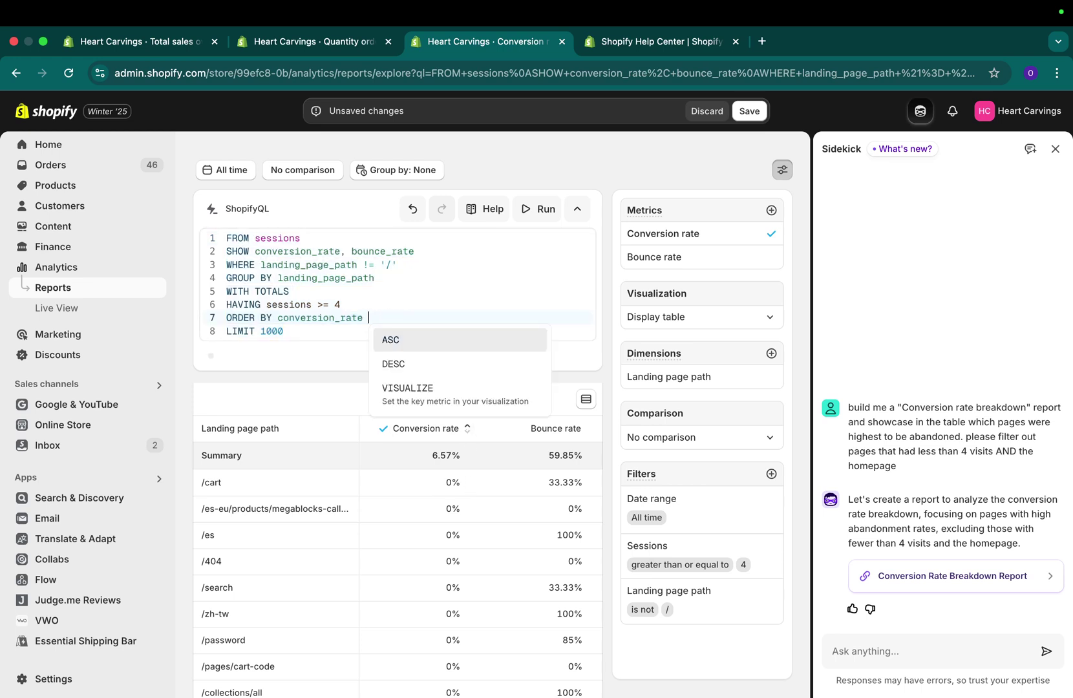
click(407, 364)
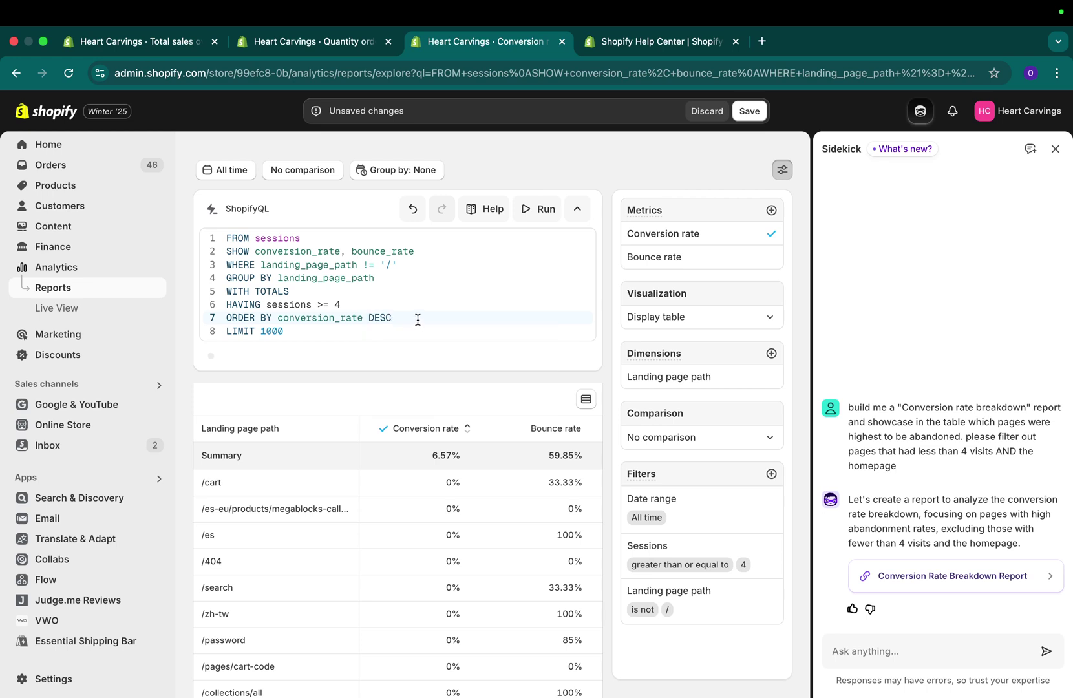
key(BackSpace)
key(BackSpace)
key(BackSpace)
key(BackSpace)
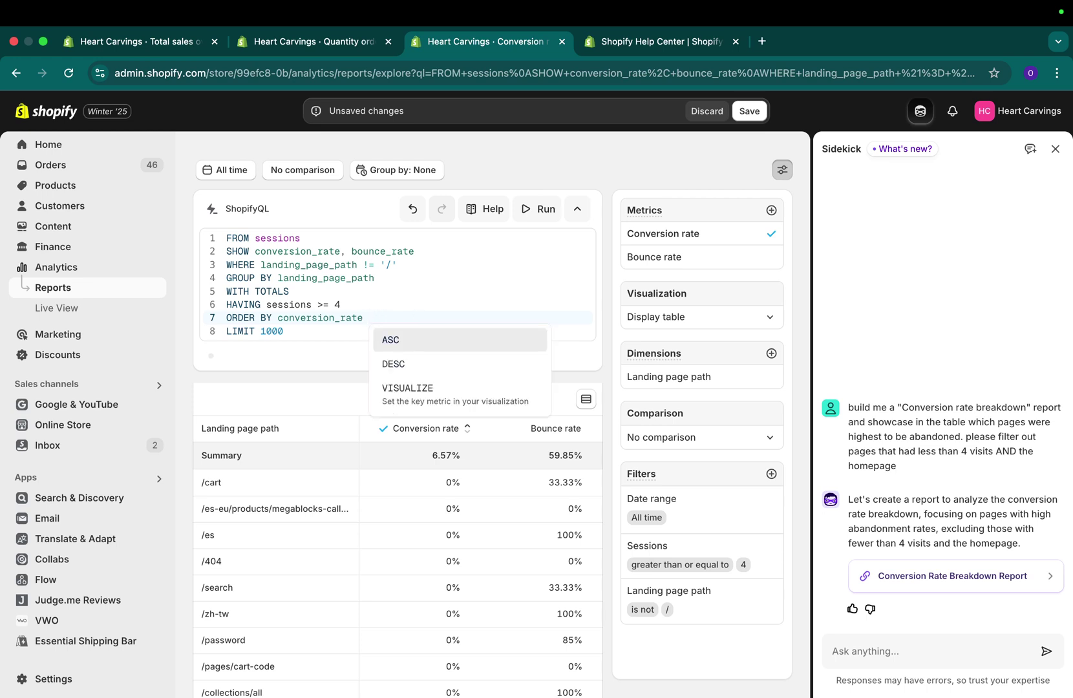
text(ASC)
key(Escape)
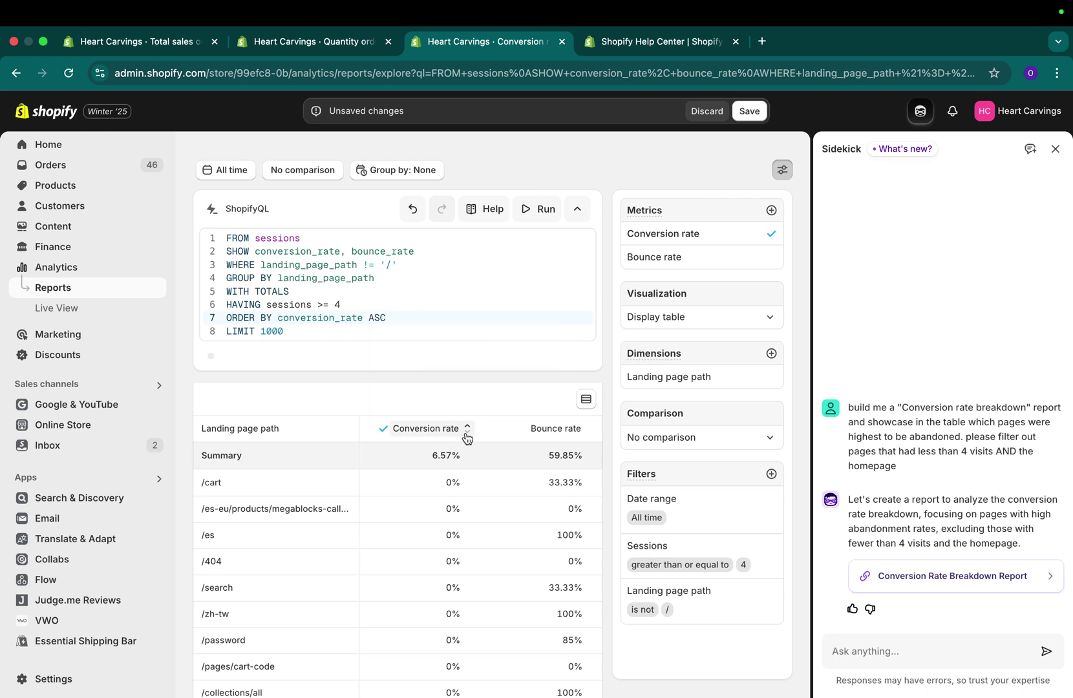
Sort the table by Conversion rate descending, select the whole query, and go to the ShopifyQL editor help article
click(467, 431)
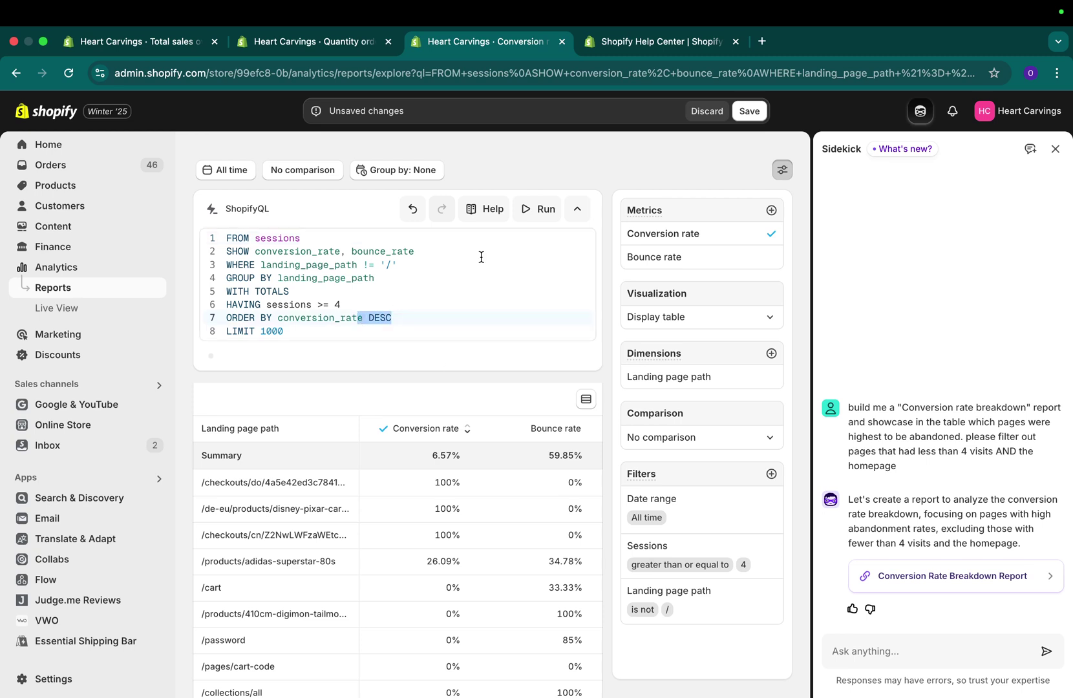
key(super+a)
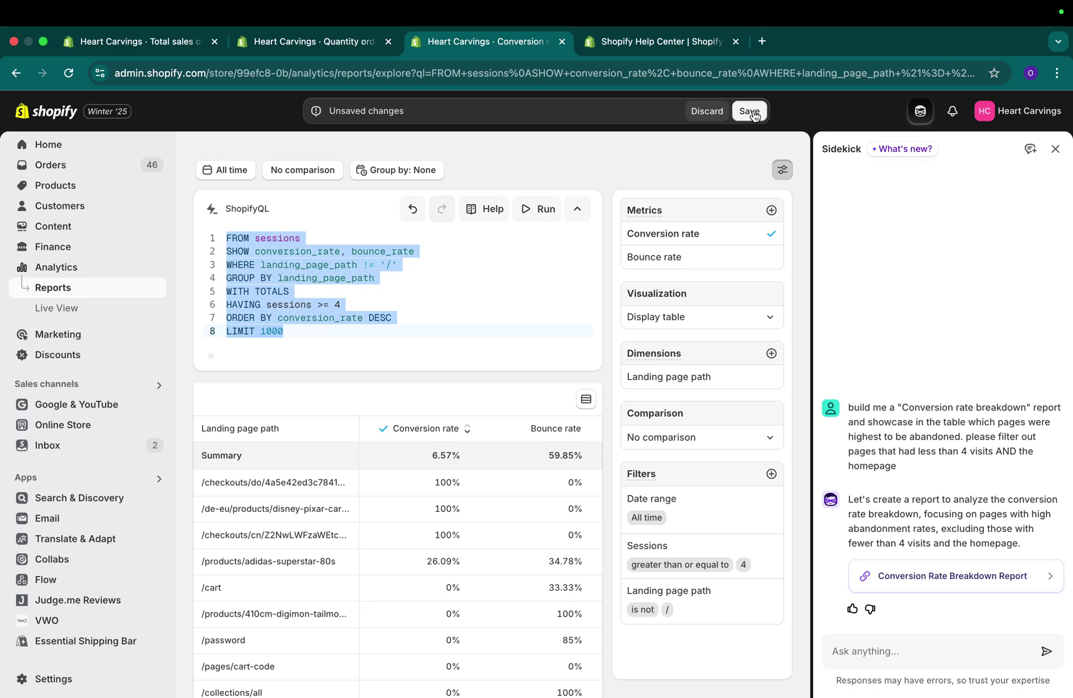
click(676, 42)
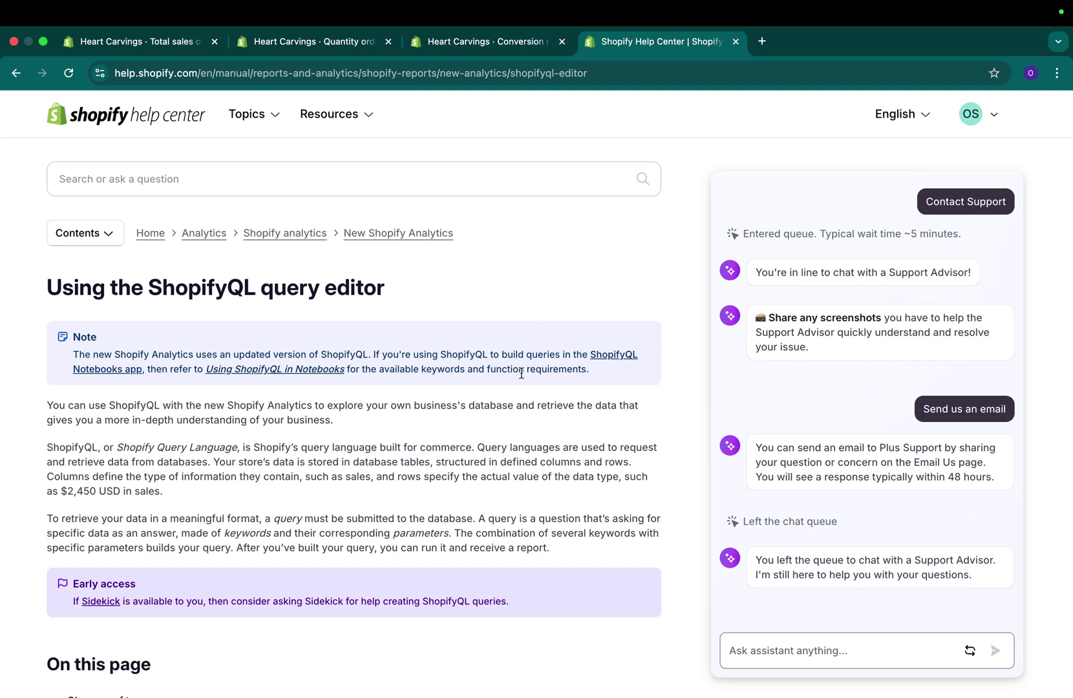
Read the ShopifyQL syntax and keywords table, then go back to the Quantity ordered by month report
scroll(514, 428, down, 15)
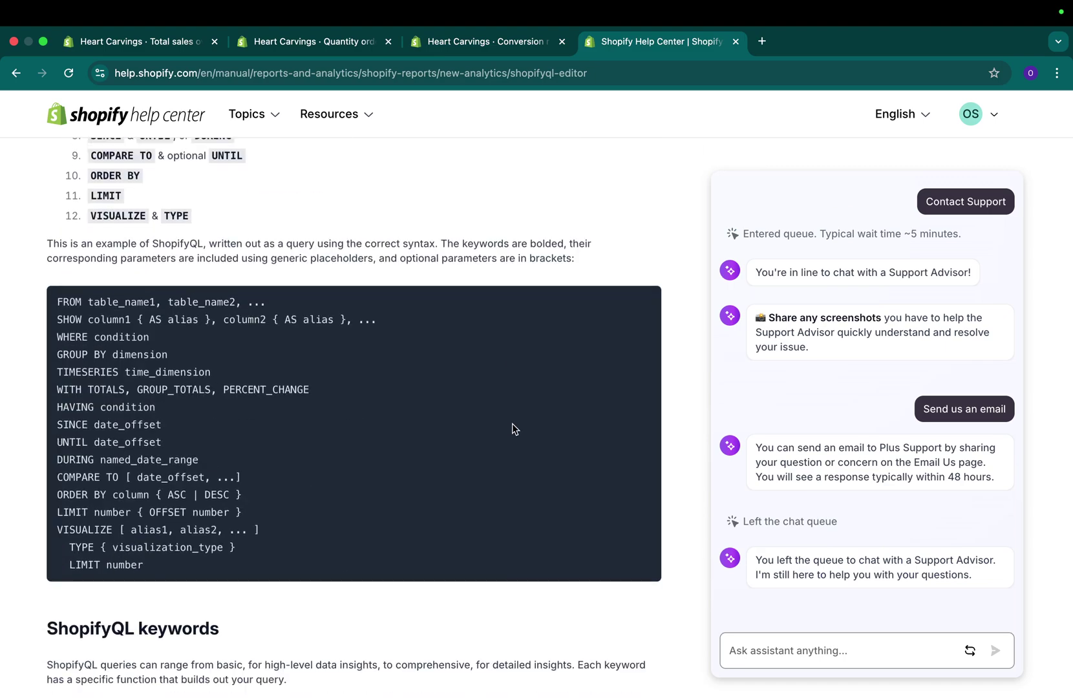
scroll(513, 425, down, 6)
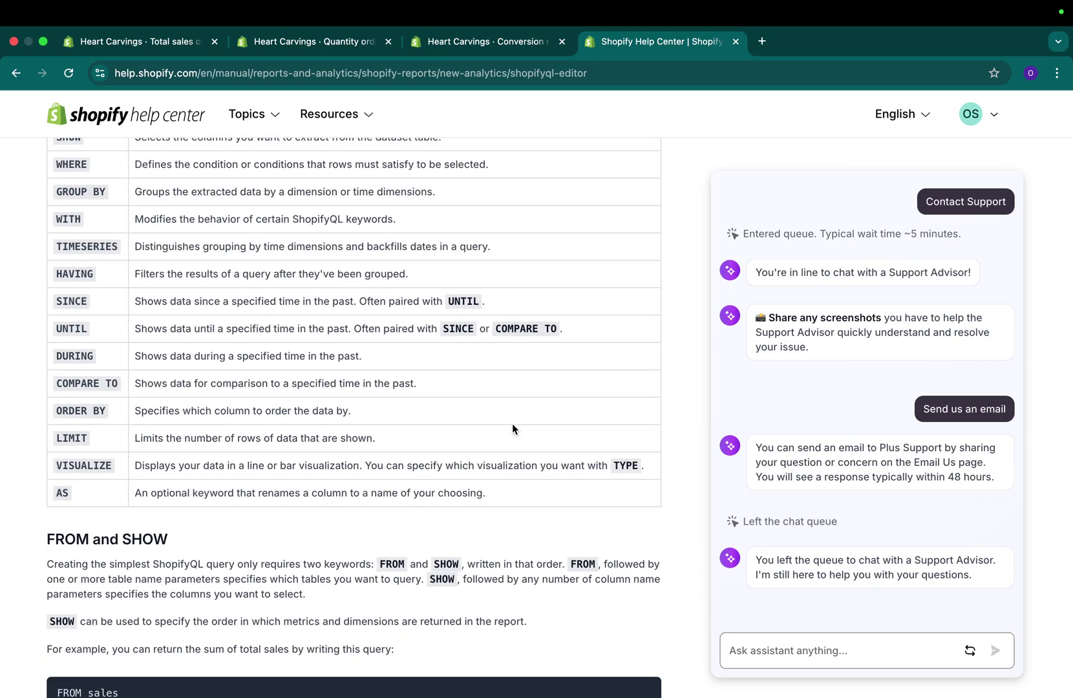
scroll(514, 429, down, 10)
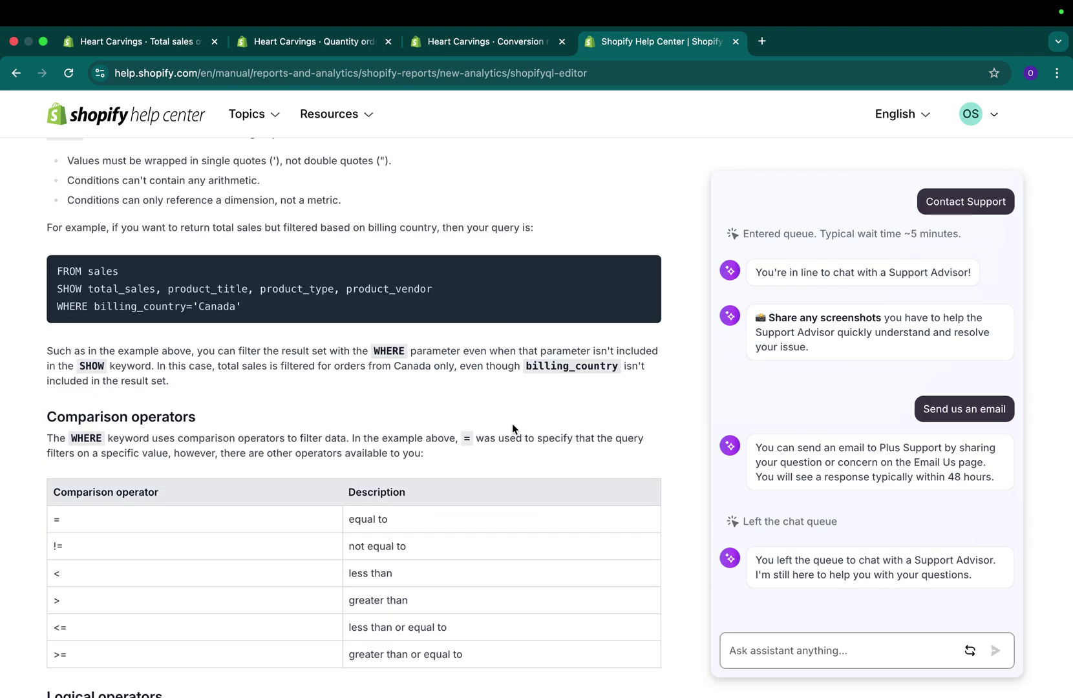
scroll(514, 428, up, 12)
scroll(512, 423, up, 3)
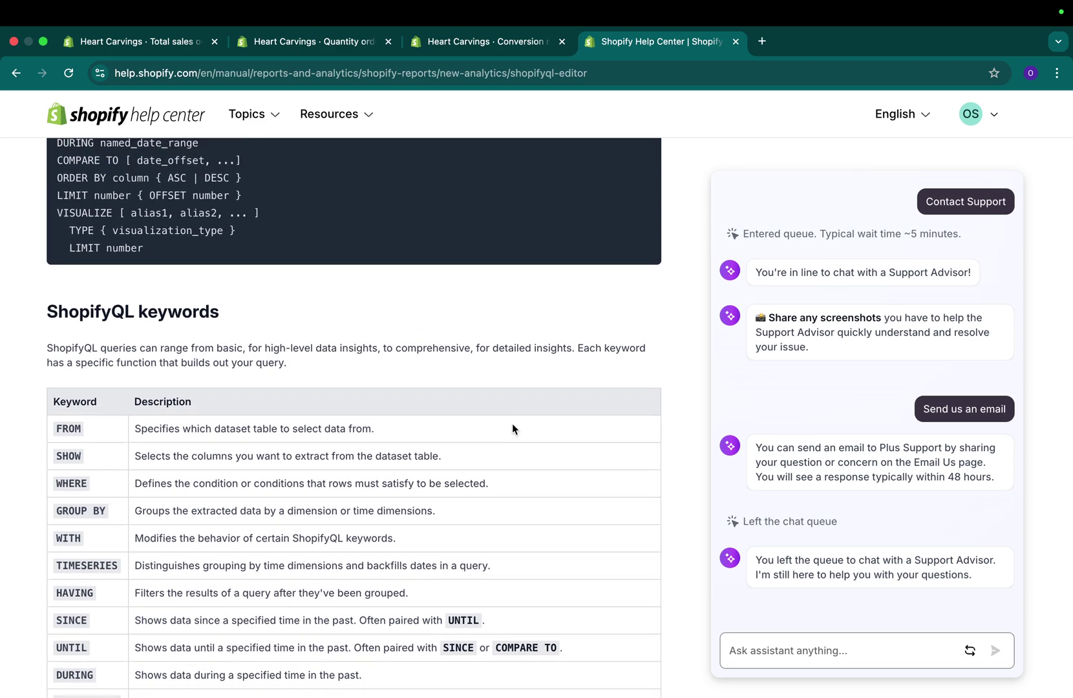
scroll(512, 424, down, 3)
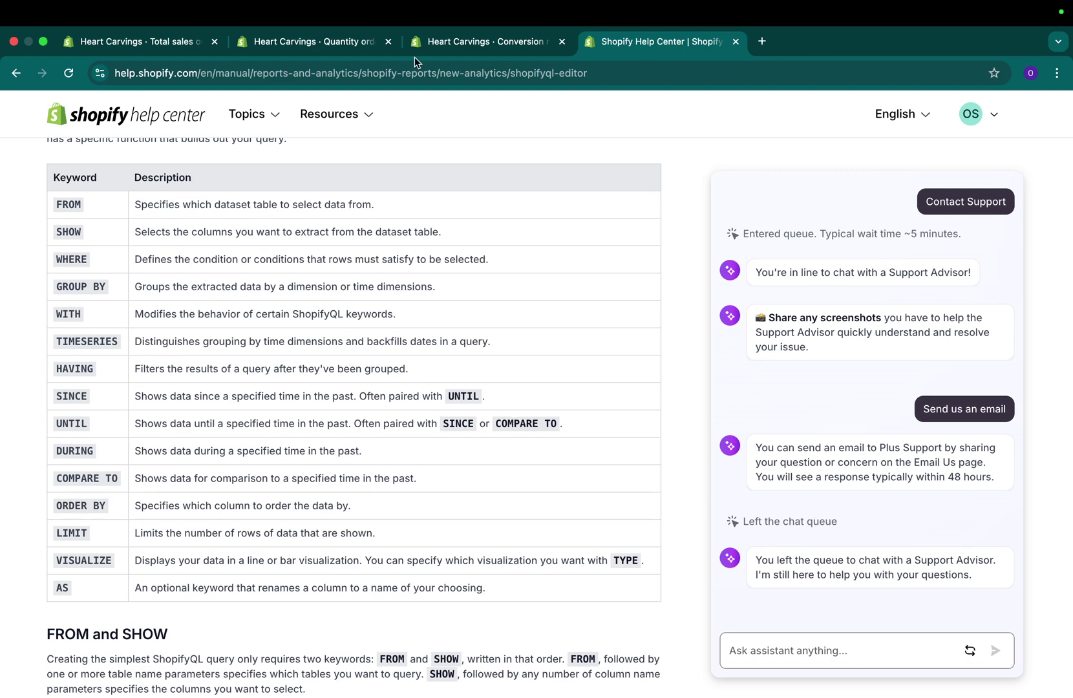
click(324, 47)
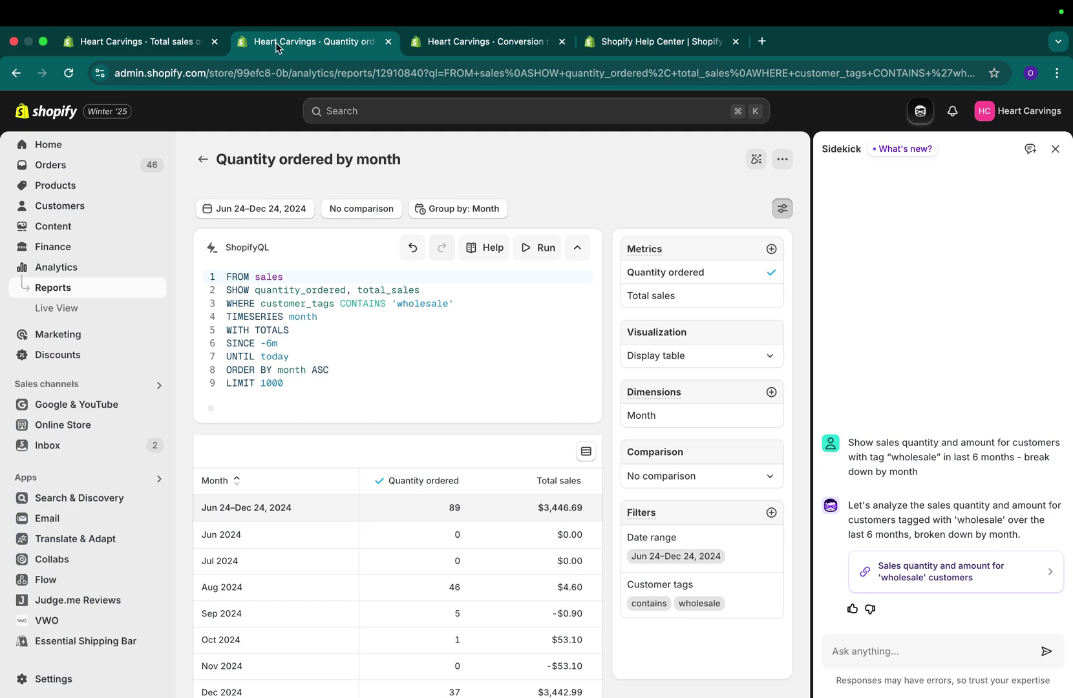
Return to the Total sales over time report and scroll up to its donut chart
click(184, 45)
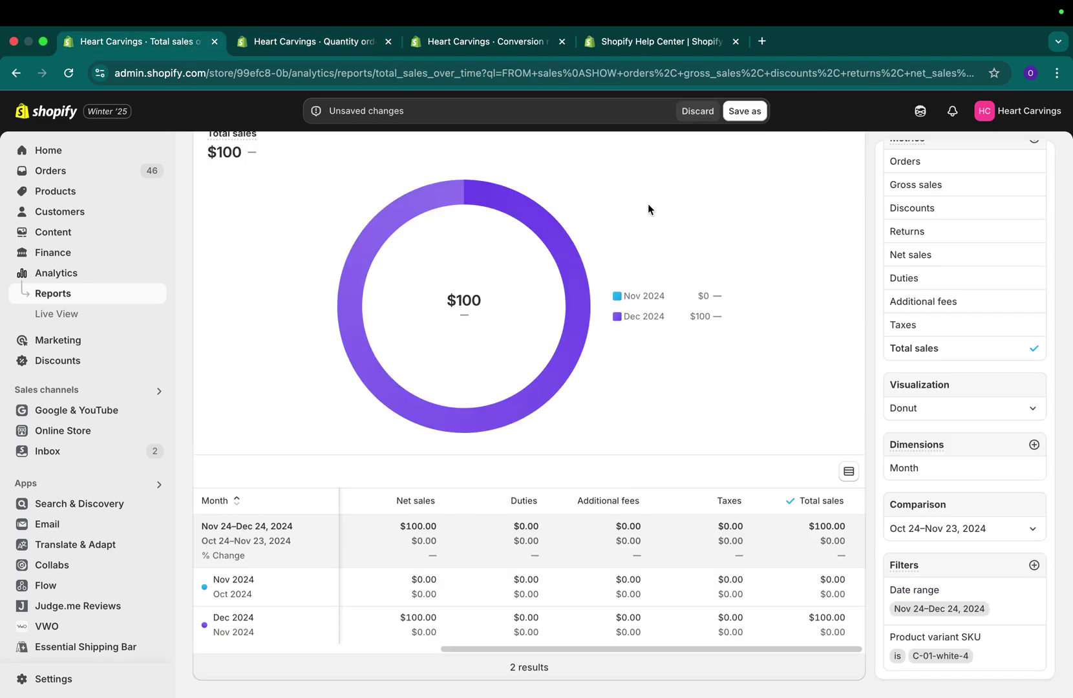
scroll(710, 242, up, 3)
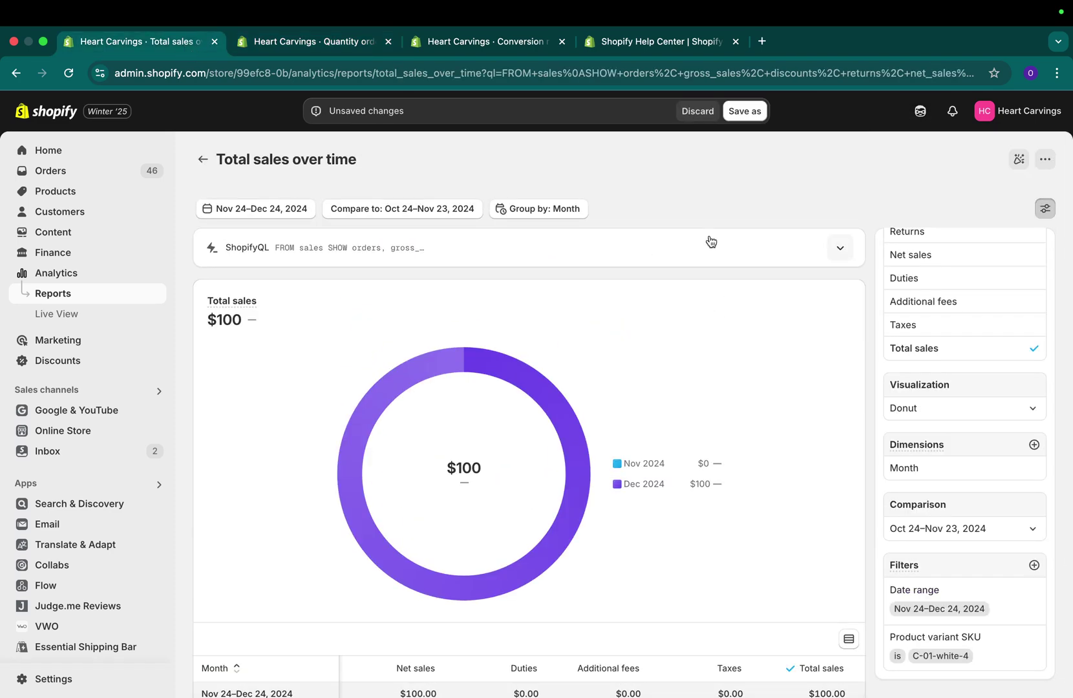